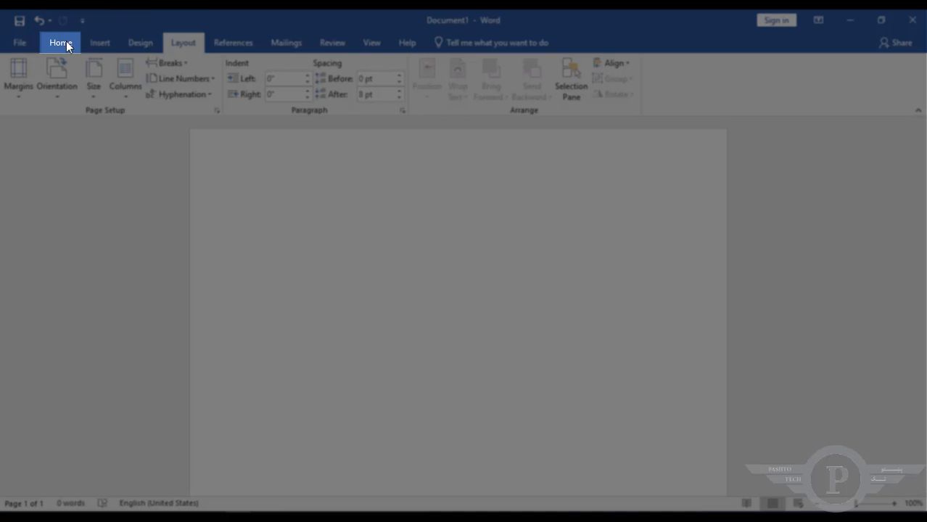
Look through the list of available fonts without choosing a different one
{"action": "left_click", "coordinate": [61, 43]}
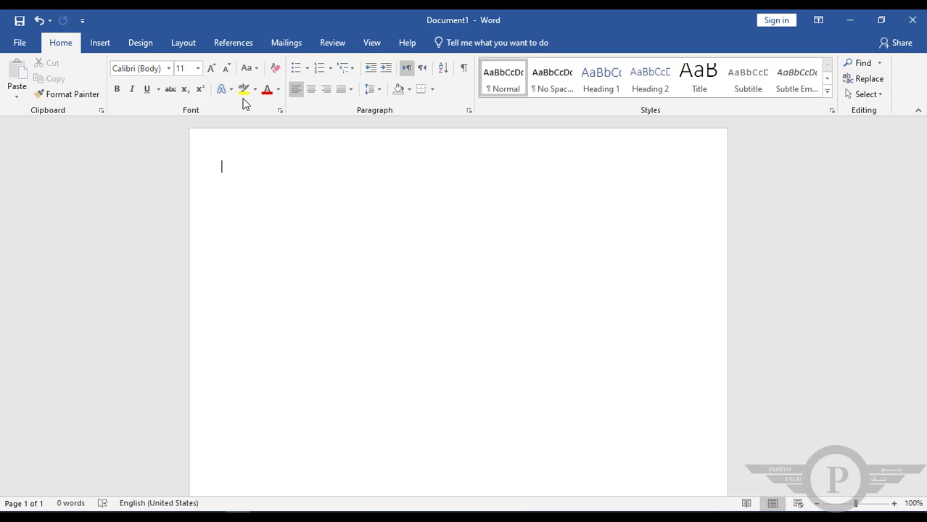
{"action": "left_click", "coordinate": [137, 65]}
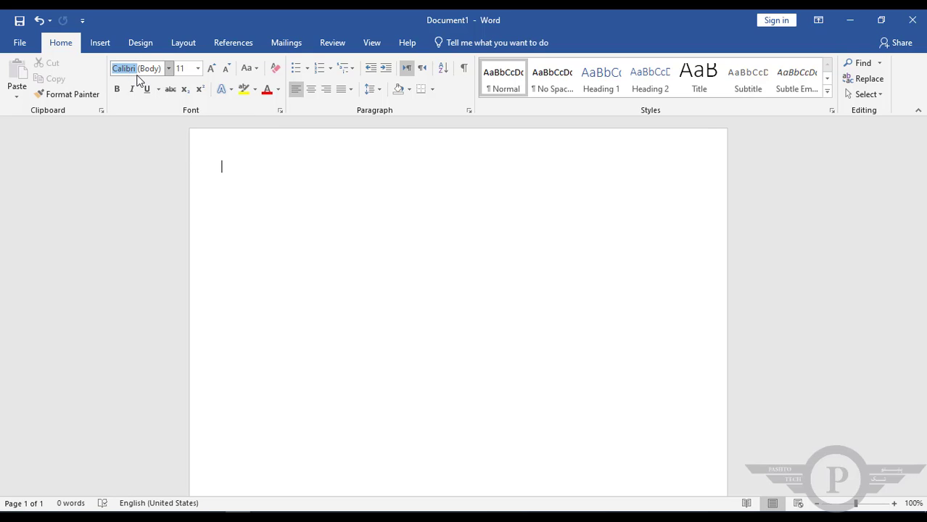
{"action": "left_click_drag", "start_coordinate": [138, 79], "coordinate": [180, 85]}
{"action": "left_click", "coordinate": [169, 68]}
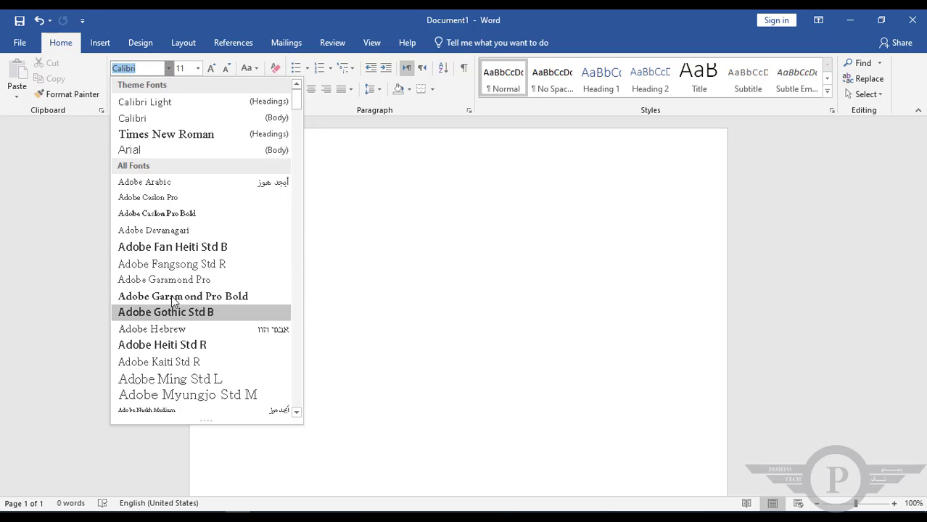
{"action": "left_click_drag", "start_coordinate": [296, 104], "coordinate": [255, 85]}
{"action": "left_click", "coordinate": [140, 71]}
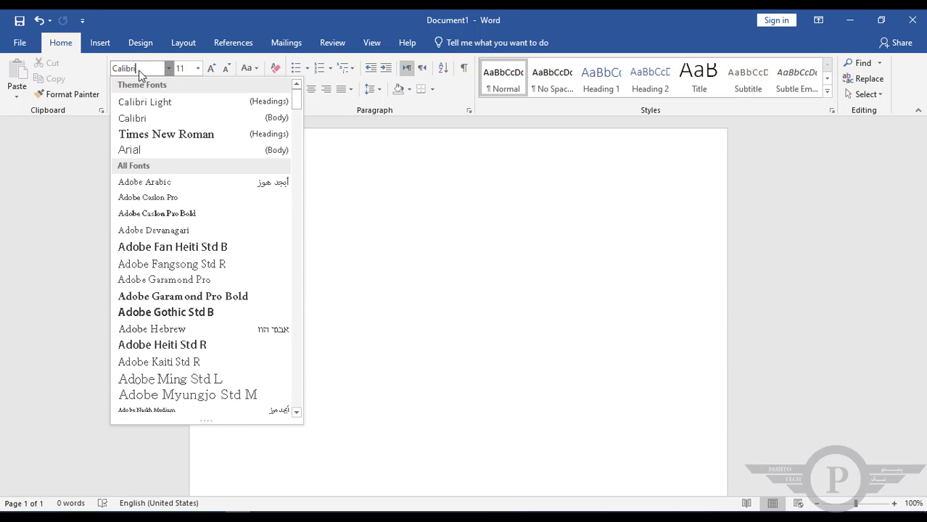
{"action": "left_click", "coordinate": [168, 70]}
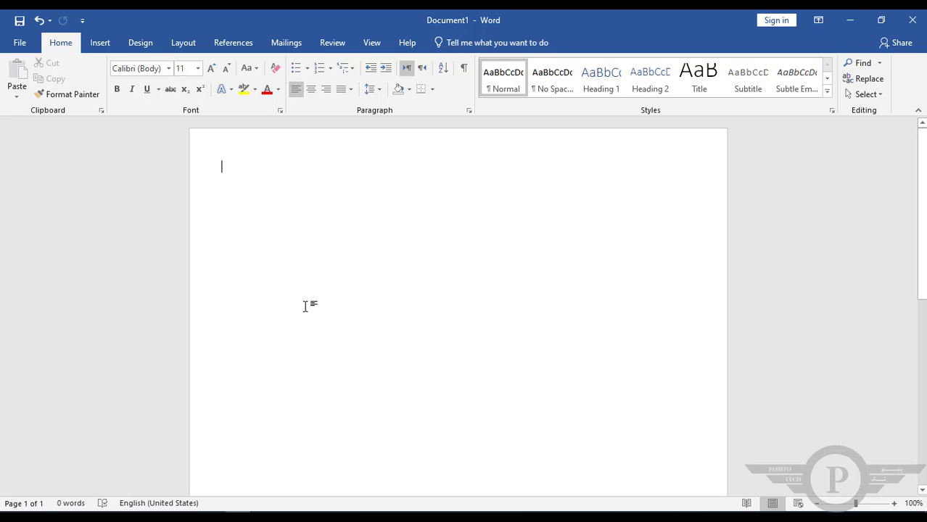
Enter the sentence "This is my first document" at the top of the blank page
{"action": "type", "text": "This is my first document."}
{"action": "left_click_drag", "start_coordinate": [324, 163], "coordinate": [226, 174]}
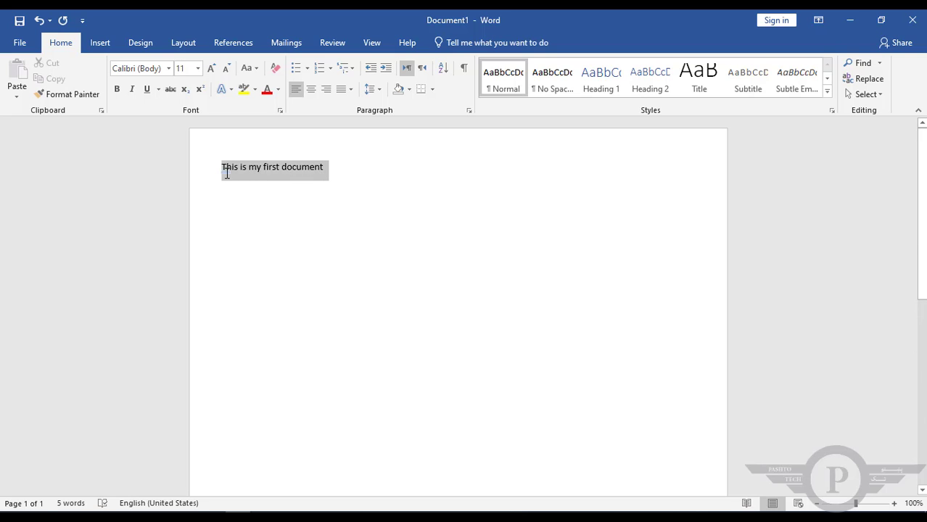
{"action": "left_click", "coordinate": [326, 168]}
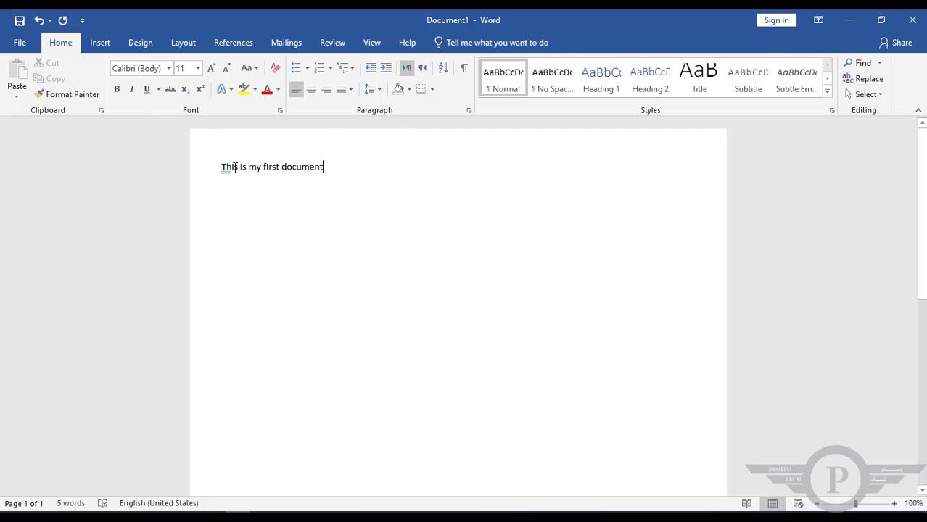
Make the word "This" bold in the first sentence
{"action": "left_click_drag", "start_coordinate": [222, 167], "coordinate": [235, 168]}
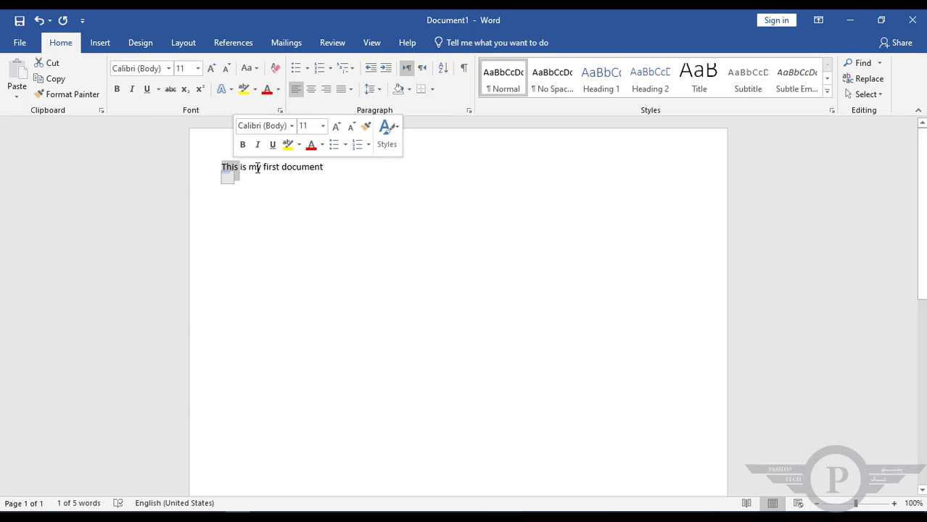
{"action": "double_click", "coordinate": [255, 168]}
{"action": "double_click", "coordinate": [284, 167]}
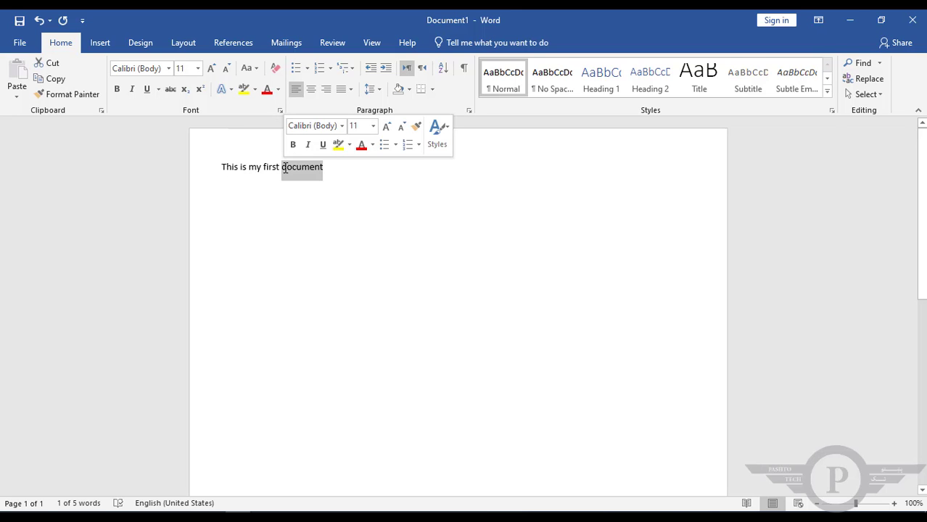
{"action": "double_click", "coordinate": [230, 166]}
{"action": "left_click", "coordinate": [230, 166]}
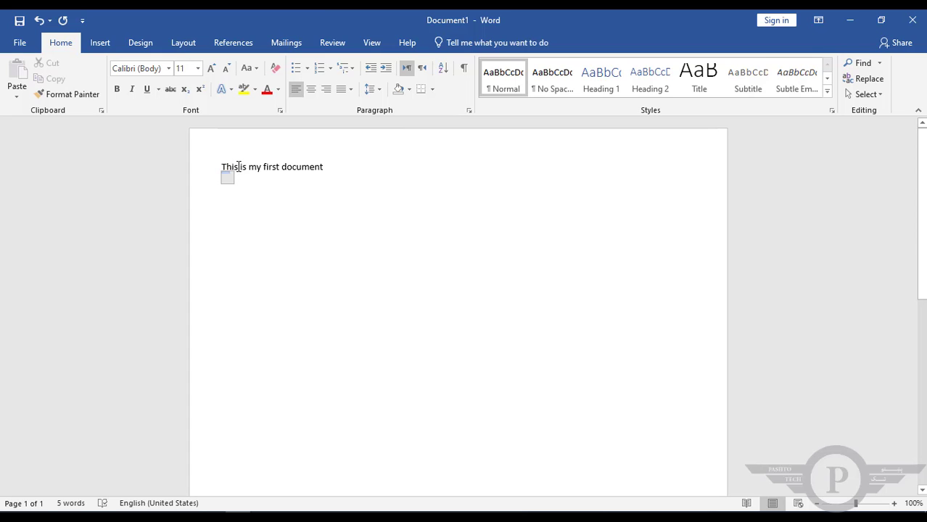
{"action": "left_click_drag", "start_coordinate": [238, 166], "coordinate": [224, 166]}
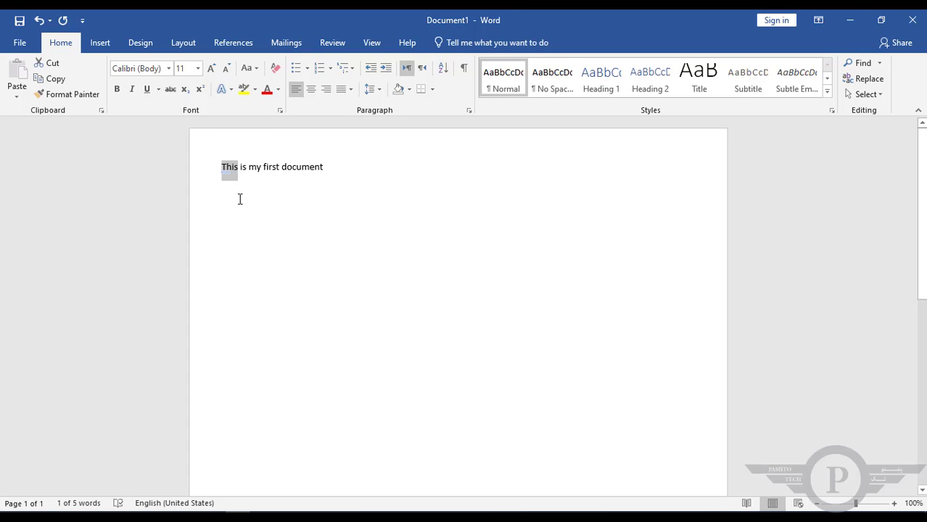
{"action": "left_click", "coordinate": [117, 89]}
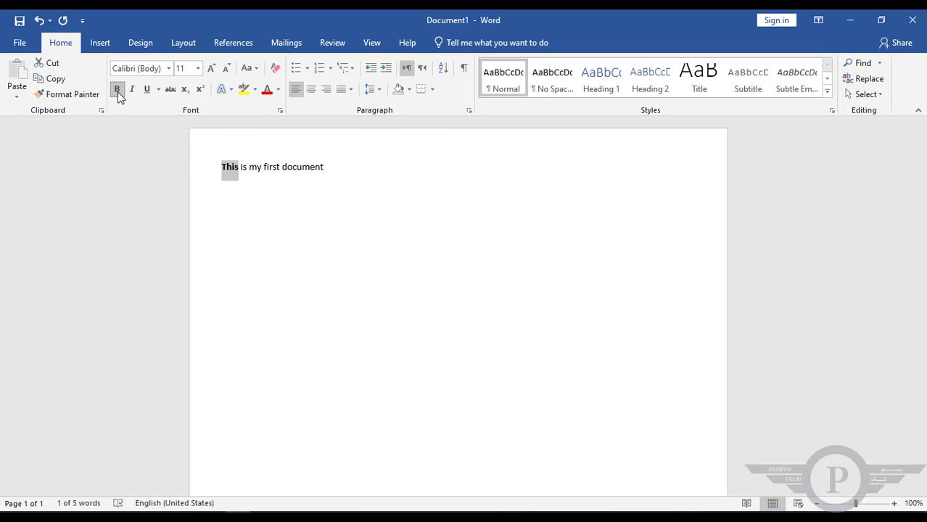
{"action": "left_click", "coordinate": [259, 186]}
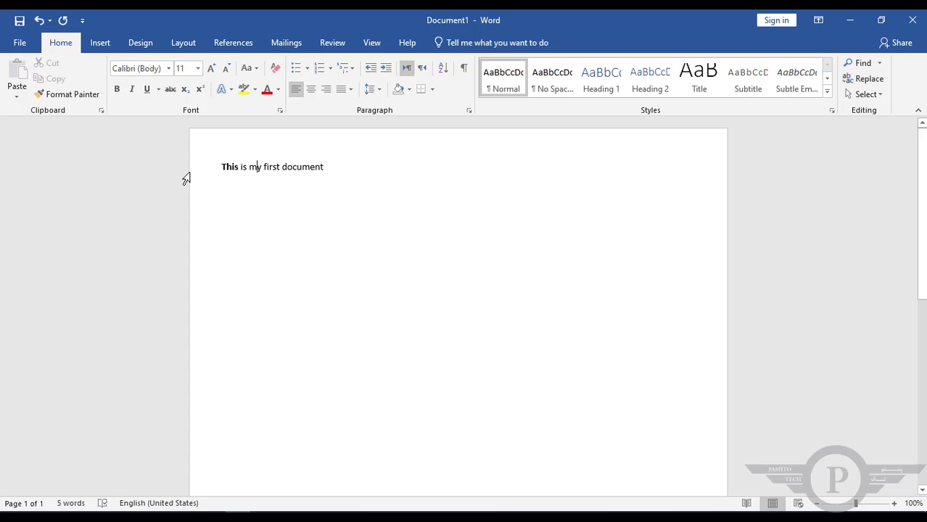
{"action": "left_click", "coordinate": [231, 166]}
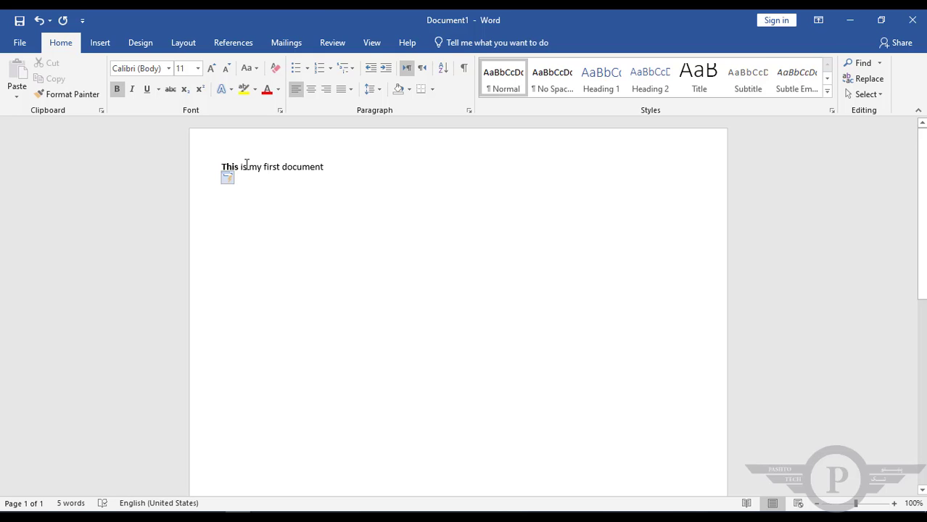
Italicize the word "document" at the end of the first sentence
{"action": "left_click", "coordinate": [304, 167]}
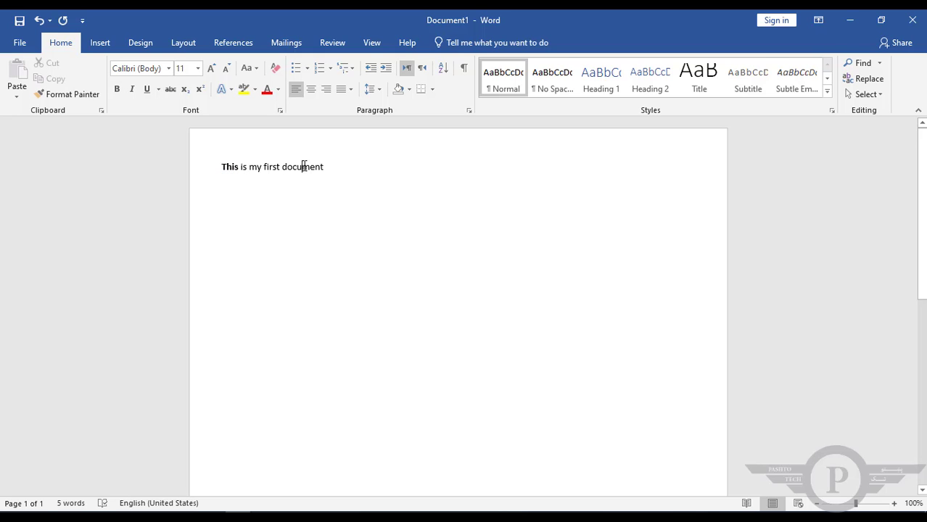
{"action": "double_click", "coordinate": [304, 166]}
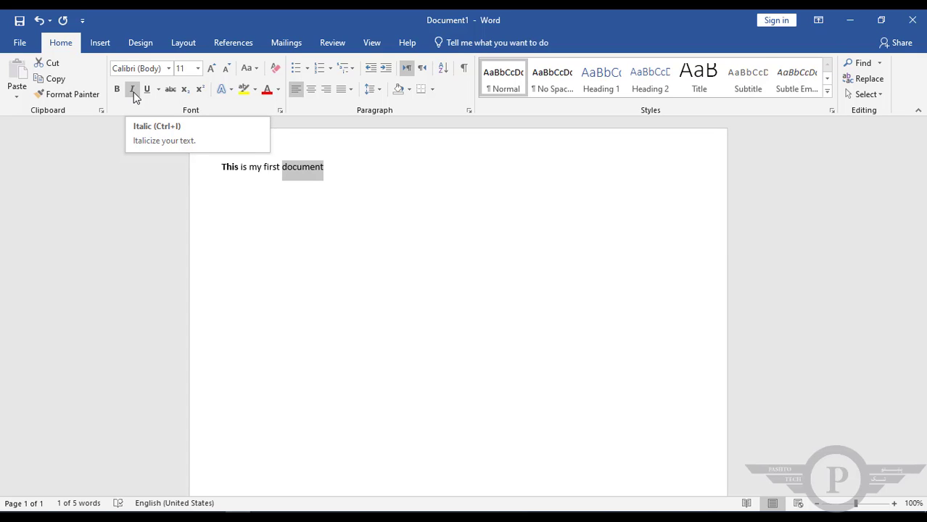
{"action": "left_click", "coordinate": [133, 92]}
{"action": "left_click", "coordinate": [133, 92]}
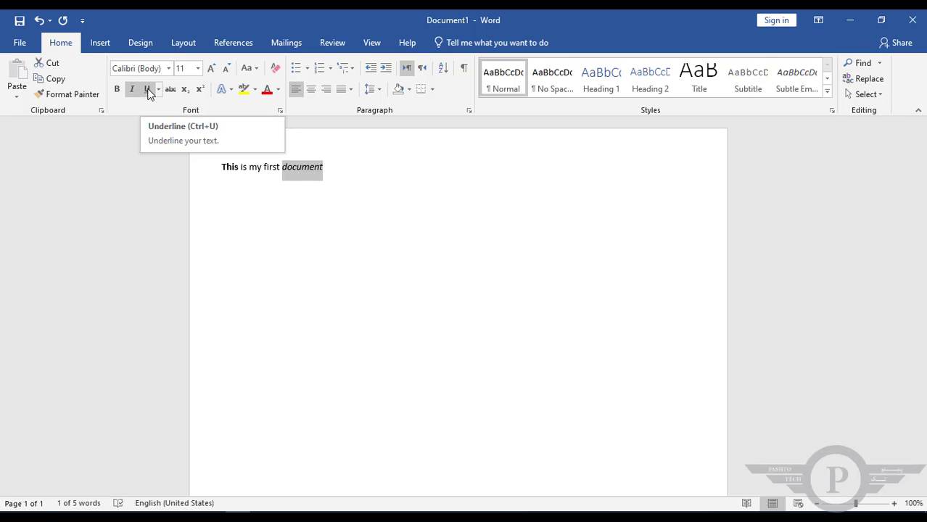
Underline the word "first" in the first sentence with a single line
{"action": "left_click", "coordinate": [267, 166]}
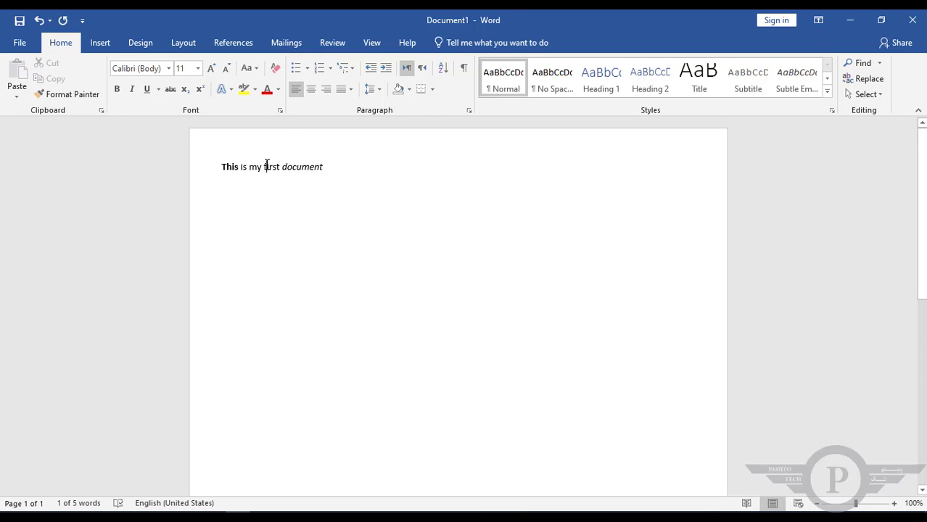
{"action": "double_click", "coordinate": [267, 165]}
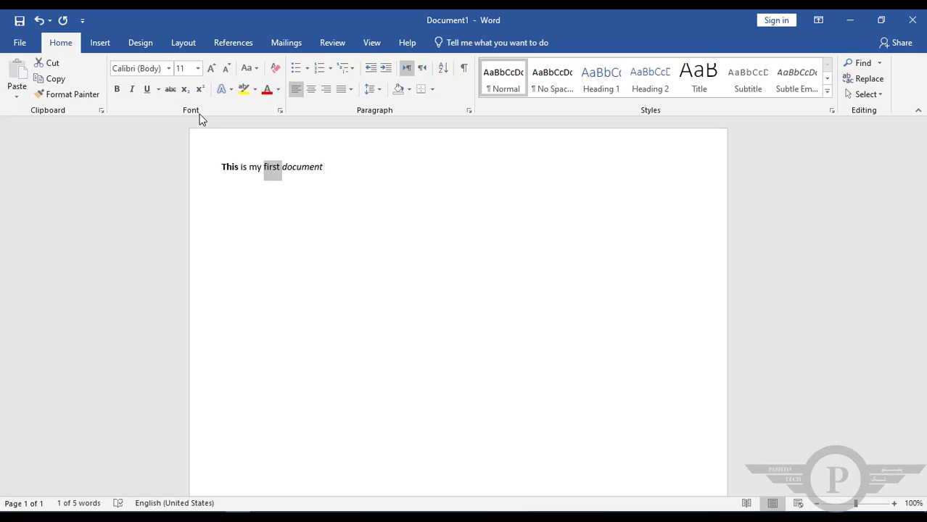
{"action": "left_click", "coordinate": [147, 90]}
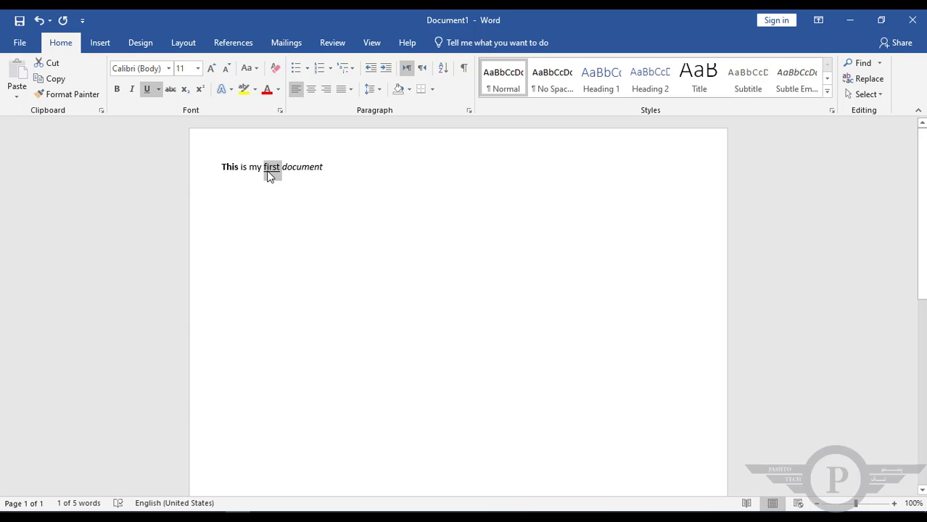
Add the sentence "This is my second document" on a new line below the first sentence
{"action": "left_click", "coordinate": [326, 165]}
{"action": "key", "text": "Return"}
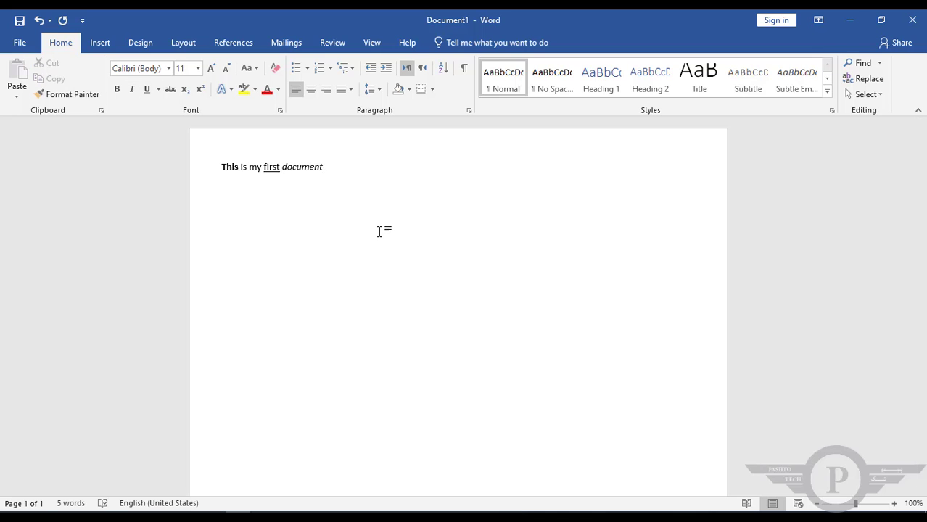
{"action": "type", "text": "This is my second document"}
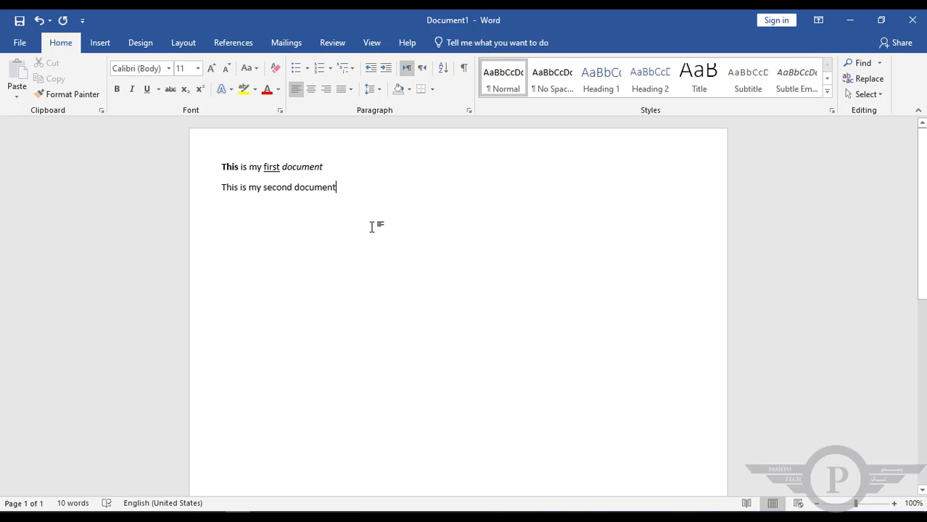
Review the underline styles, apply a single underline to the whole second sentence and remove it again
{"action": "left_click", "coordinate": [159, 89]}
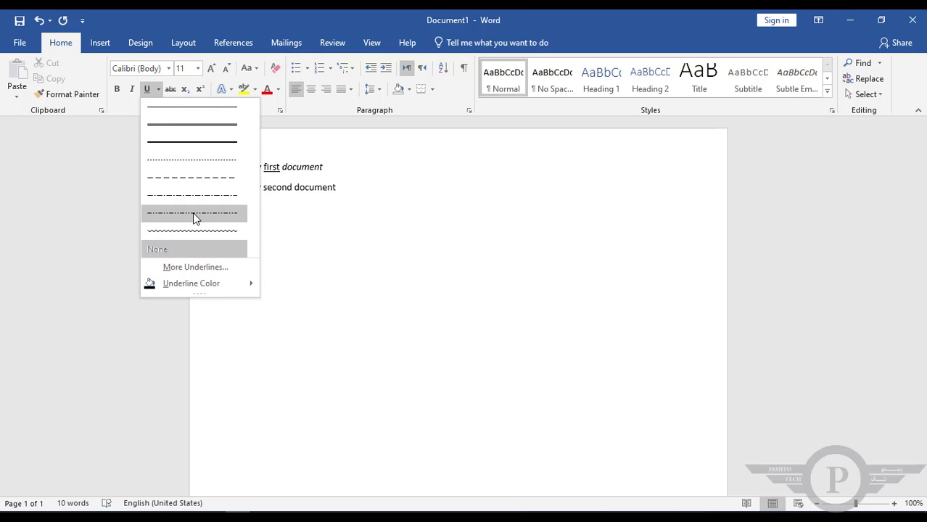
{"action": "left_click", "coordinate": [159, 89]}
{"action": "left_click", "coordinate": [223, 186]}
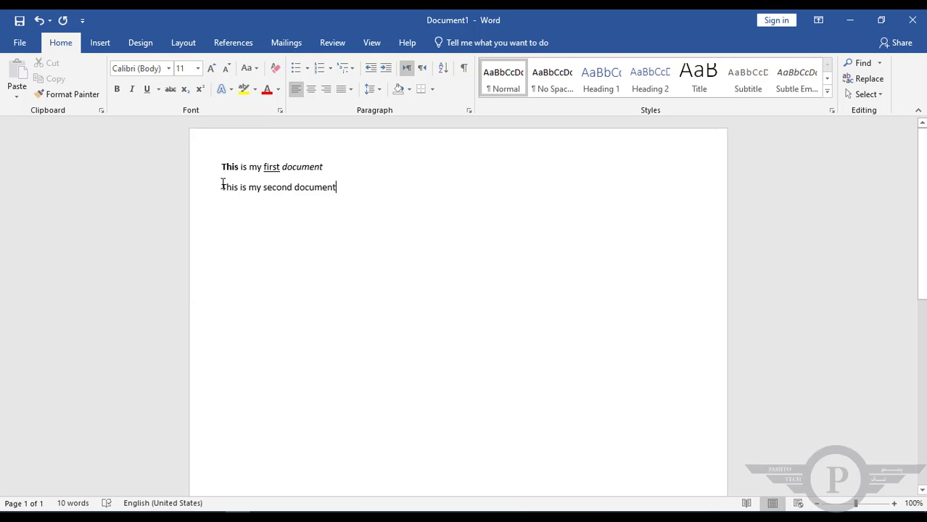
{"action": "left_click_drag", "start_coordinate": [242, 191], "coordinate": [325, 188]}
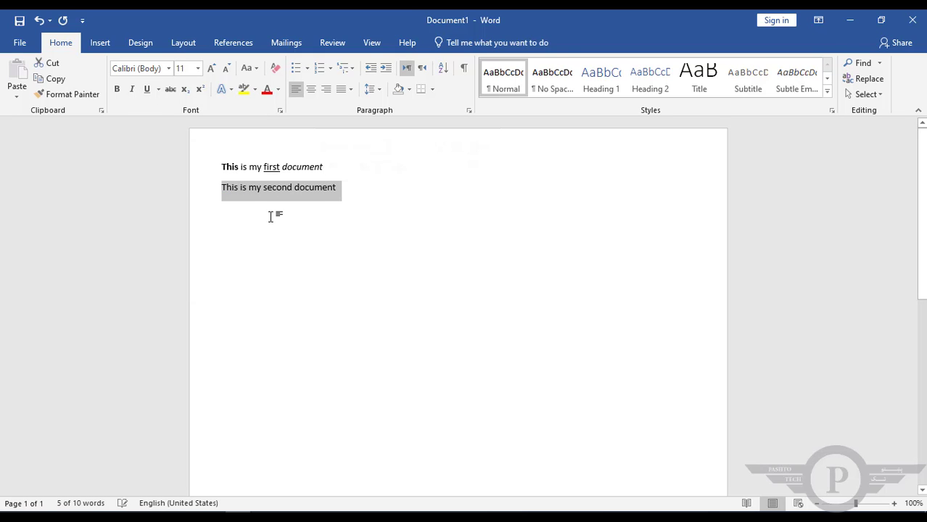
{"action": "left_click", "coordinate": [147, 90]}
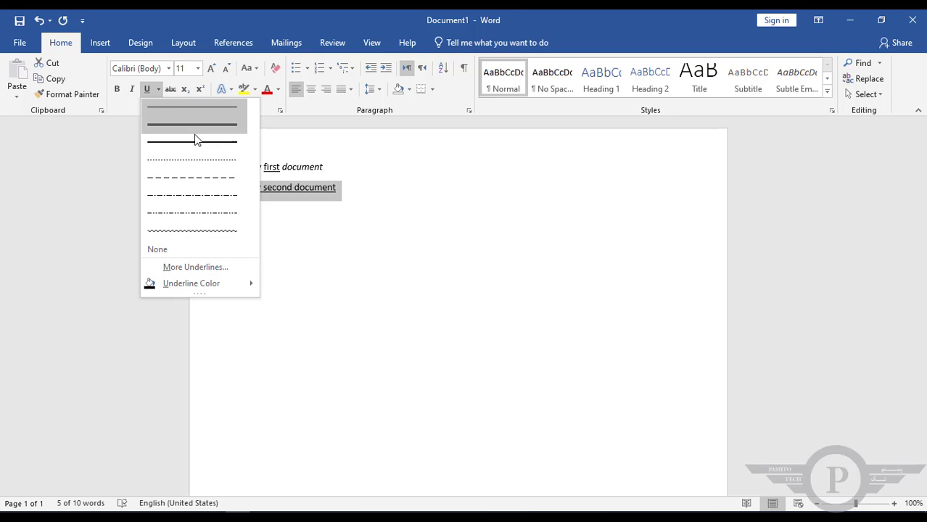
{"action": "left_click", "coordinate": [147, 89]}
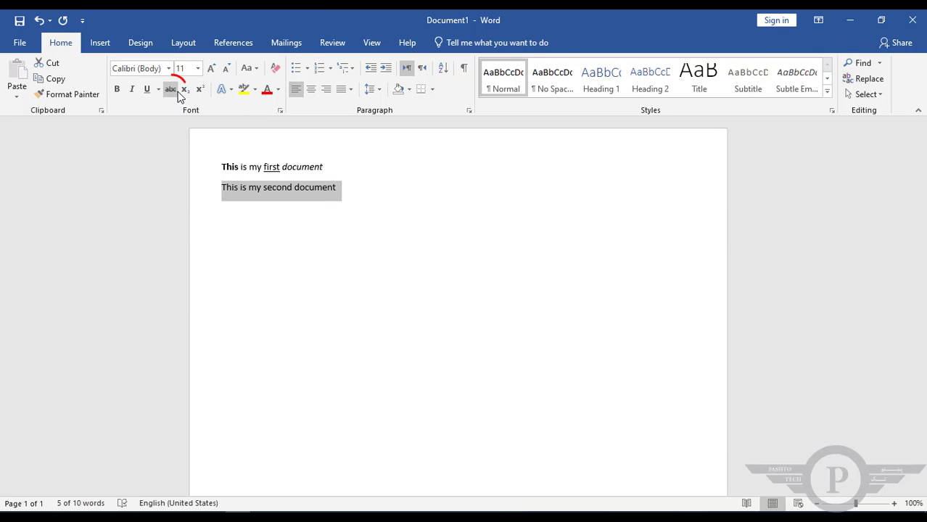
Apply strikethrough to the whole second sentence and clear it again
{"action": "left_click", "coordinate": [169, 91]}
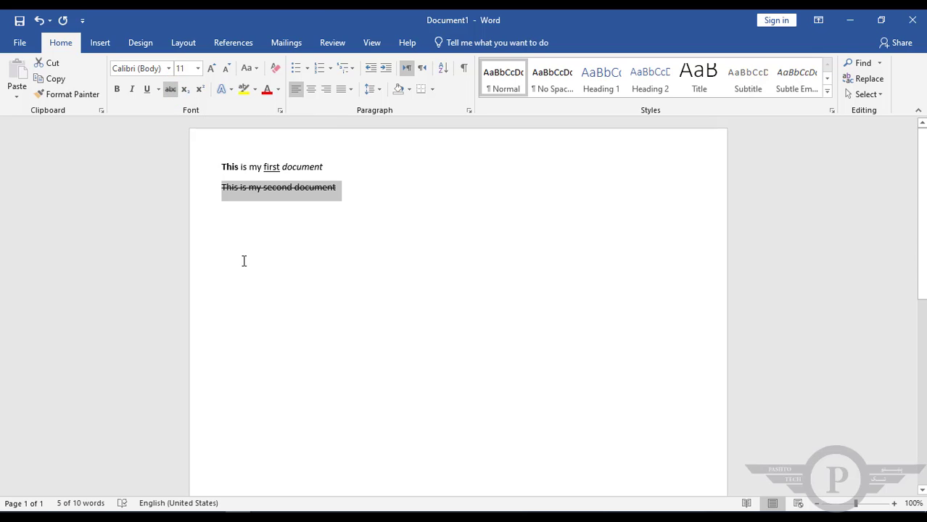
{"action": "left_click", "coordinate": [232, 206]}
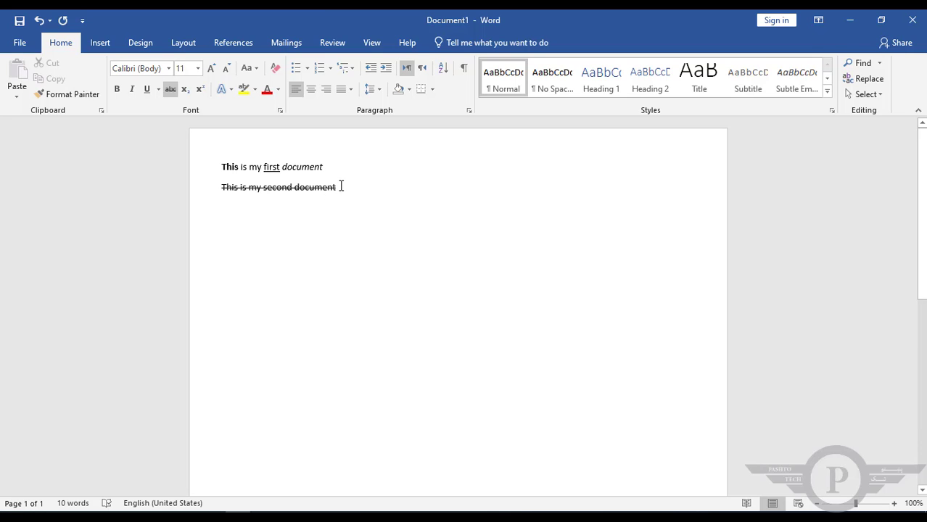
{"action": "left_click_drag", "start_coordinate": [335, 187], "coordinate": [224, 185]}
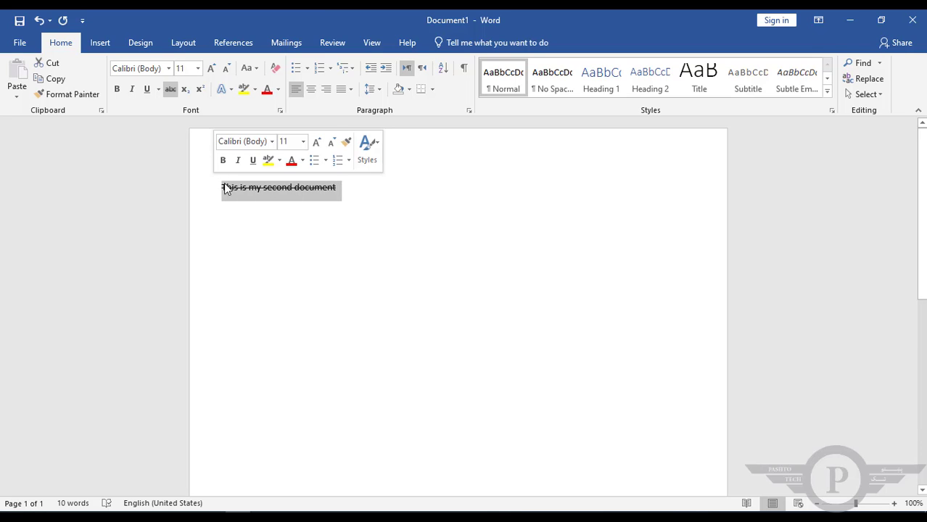
{"action": "left_click", "coordinate": [172, 93]}
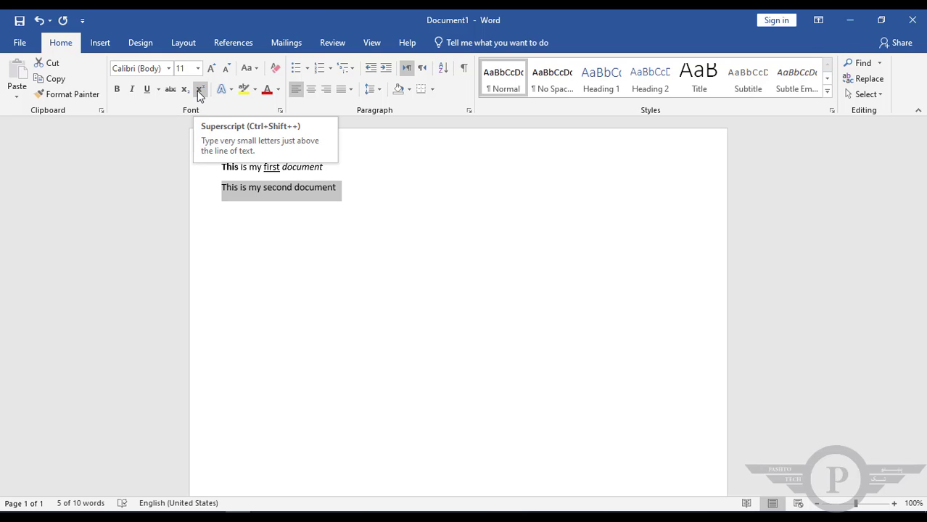
Add the number 152 on a new third line and format its final digit 2 as subscript
{"action": "left_click", "coordinate": [339, 196]}
{"action": "key", "text": "Return"}
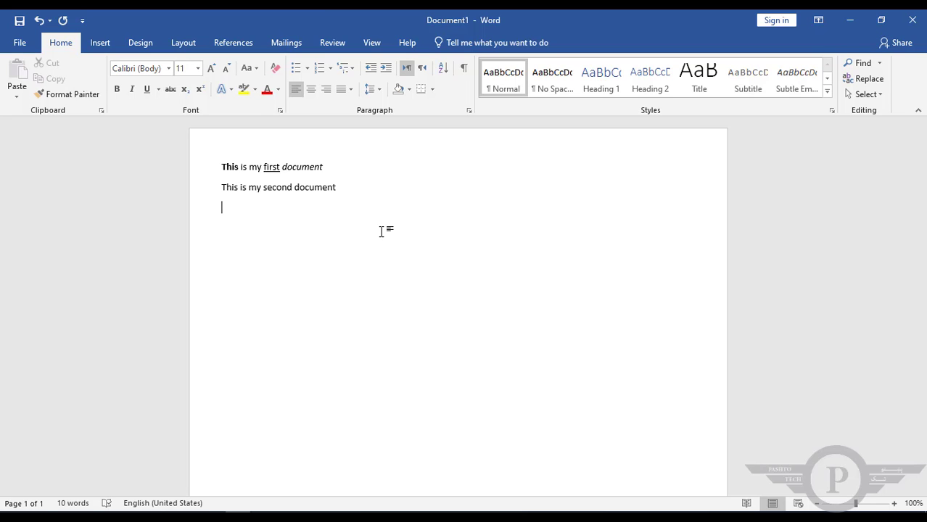
{"action": "type", "text": "152"}
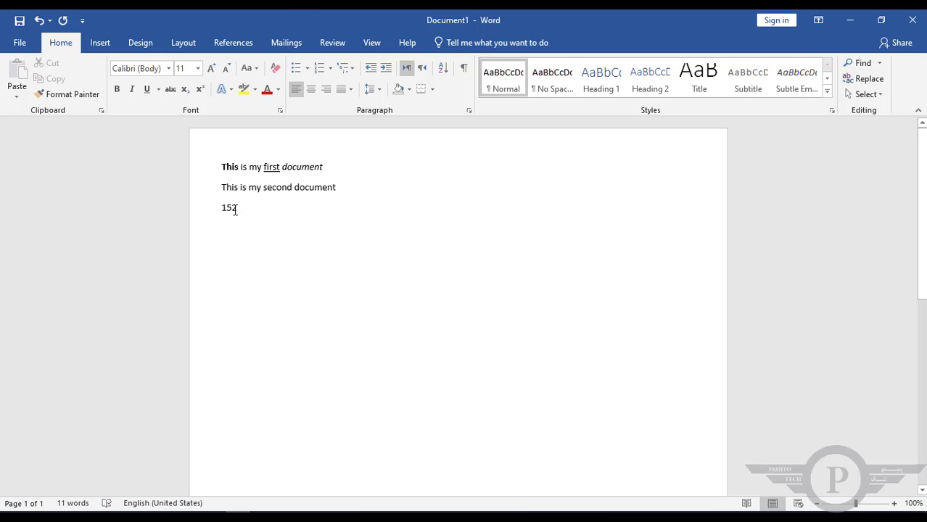
{"action": "left_click_drag", "start_coordinate": [237, 208], "coordinate": [231, 209]}
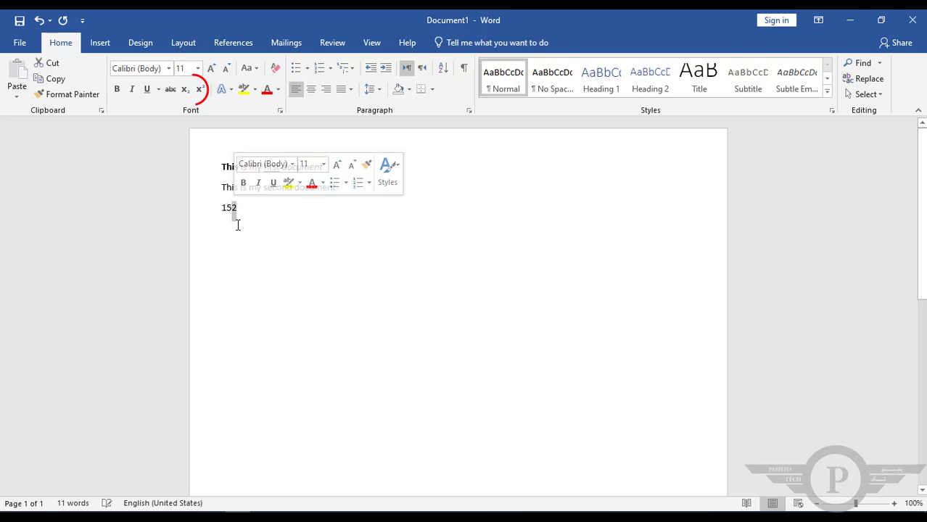
{"action": "left_click", "coordinate": [187, 92]}
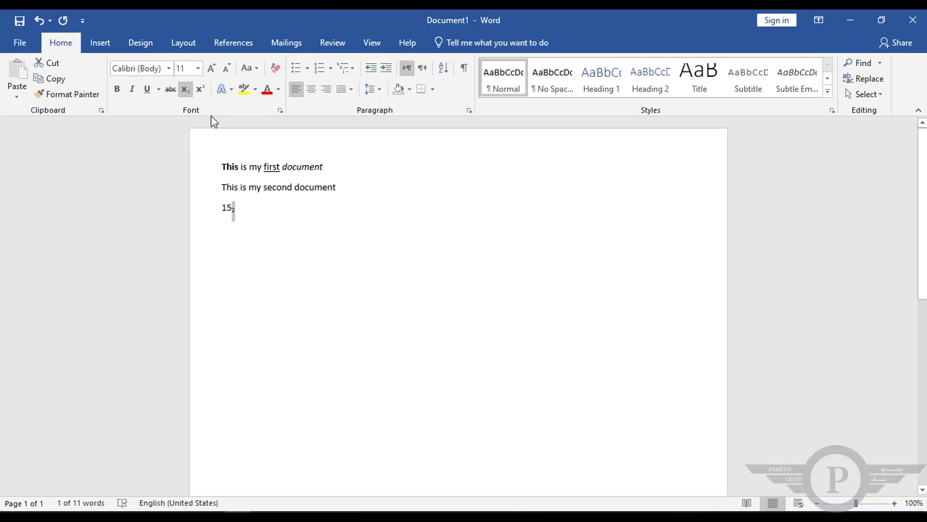
Change the final digit 2 of the number on the third line from subscript to superscript
{"action": "left_click", "coordinate": [202, 91]}
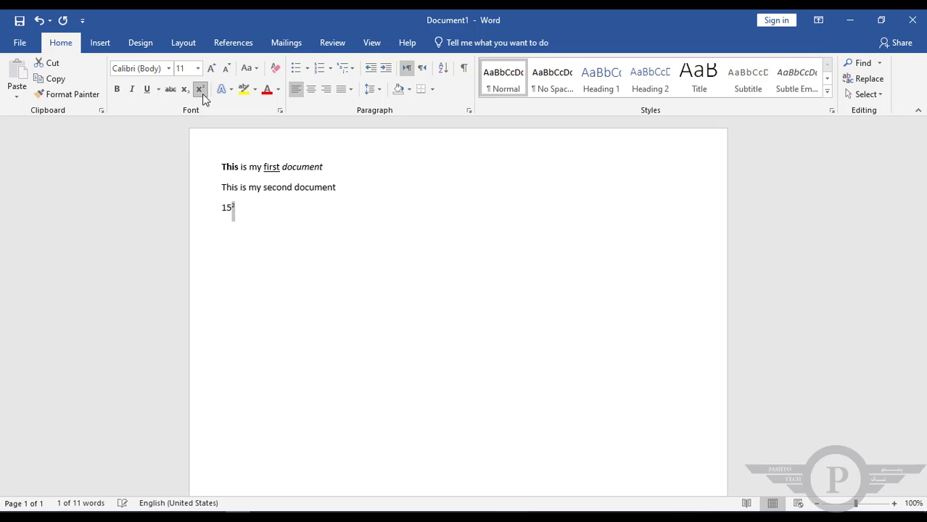
{"action": "left_click", "coordinate": [237, 207]}
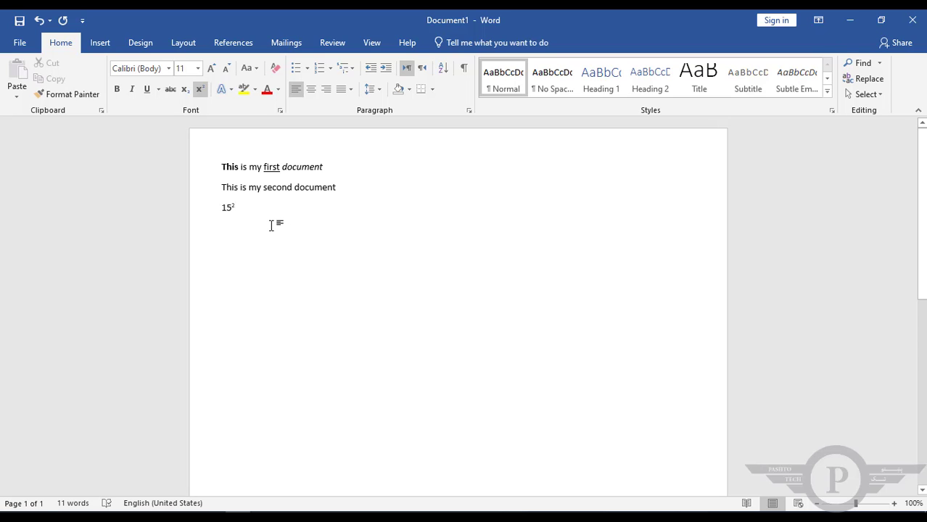
Review the text effects and apply the orange outlined style with a shadow to the word "document" in the second sentence
{"action": "left_click", "coordinate": [304, 187]}
{"action": "double_click", "coordinate": [306, 187]}
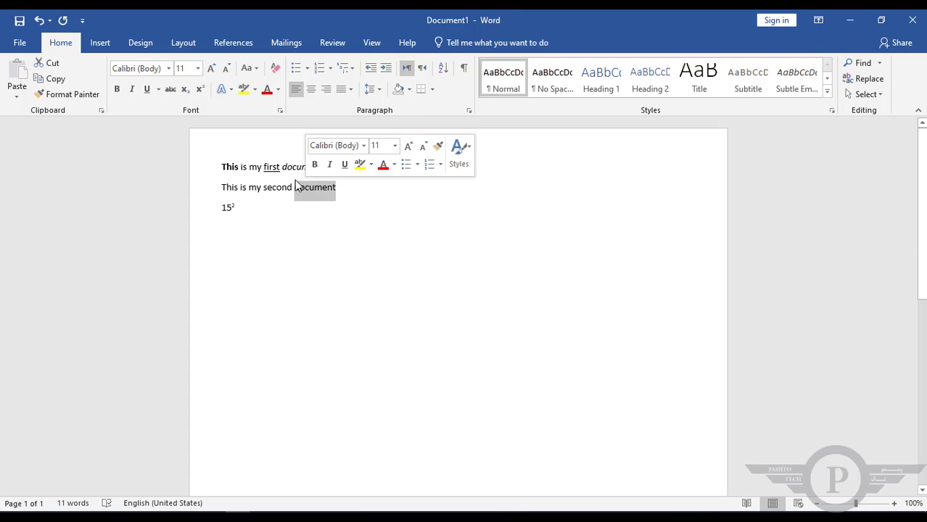
{"action": "left_click", "coordinate": [233, 93]}
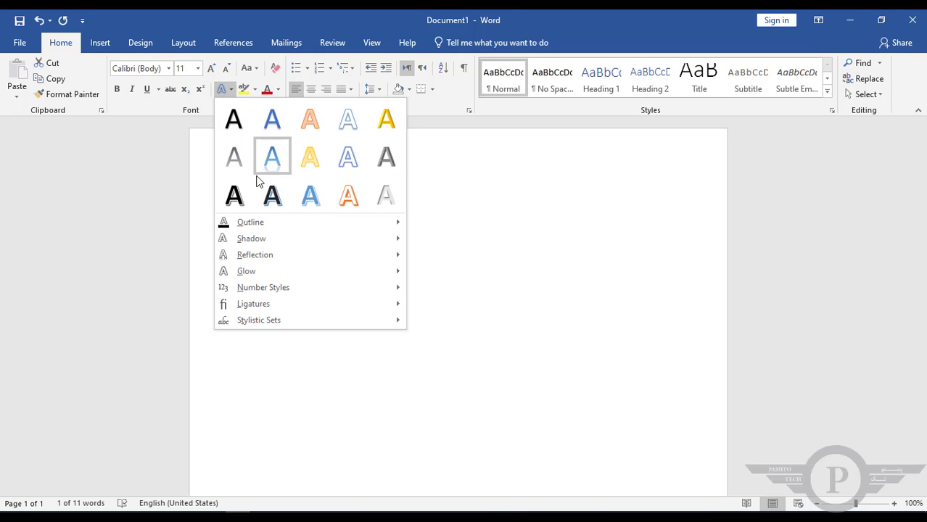
{"action": "mouse_move", "coordinate": [281, 270]}
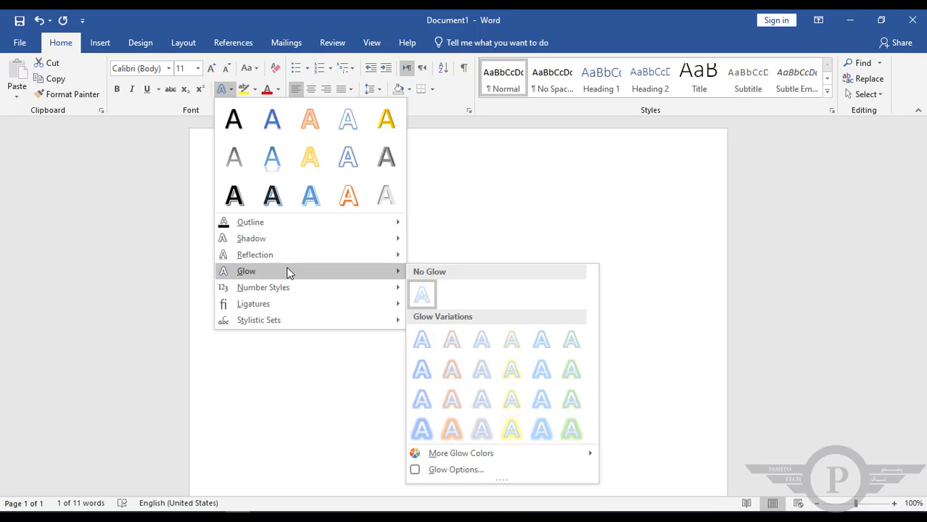
{"action": "left_click", "coordinate": [428, 196]}
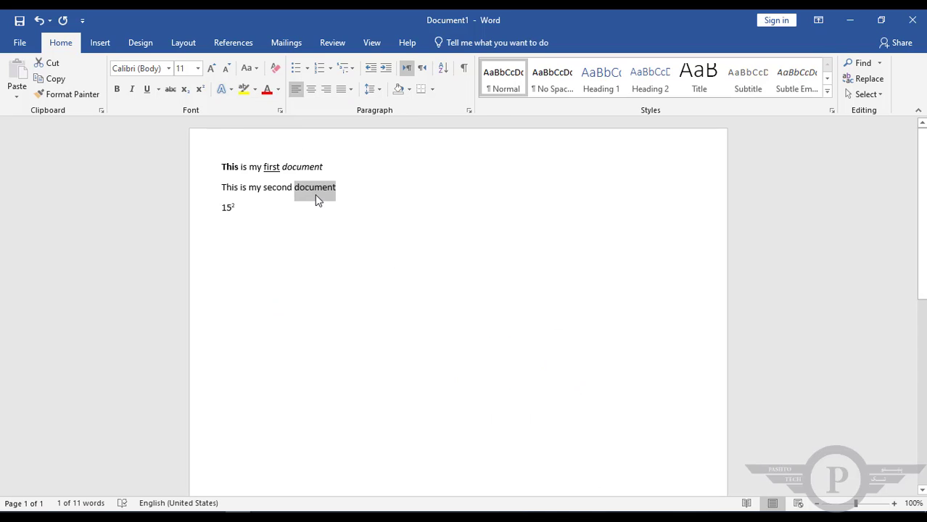
{"action": "left_click", "coordinate": [231, 89]}
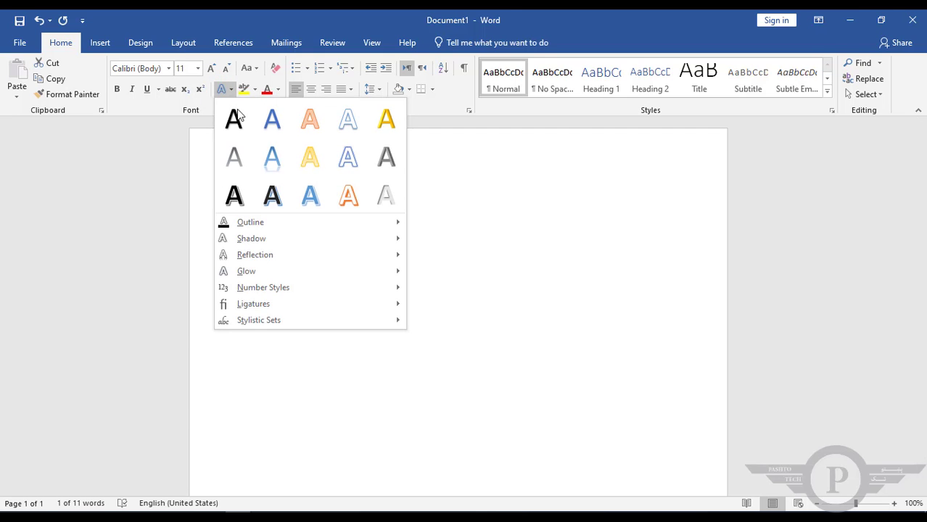
{"action": "left_click", "coordinate": [348, 201]}
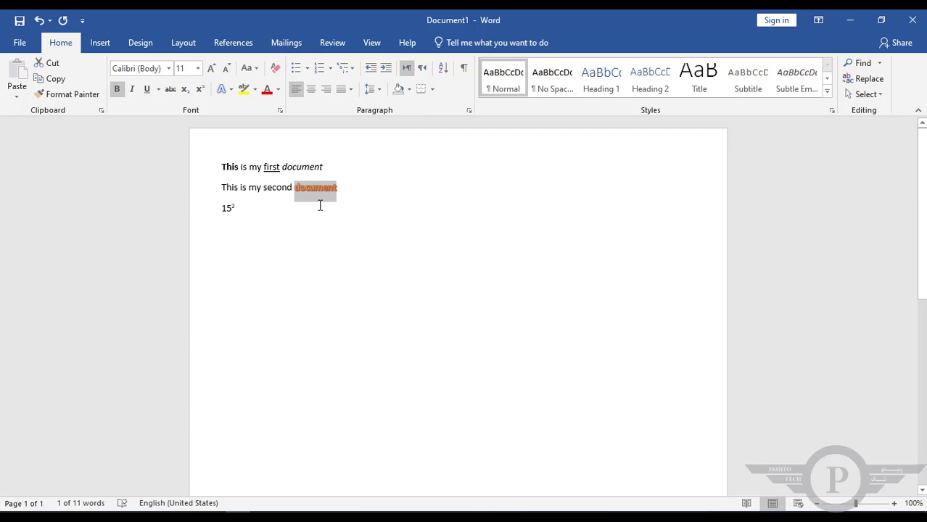
{"action": "left_click", "coordinate": [317, 205]}
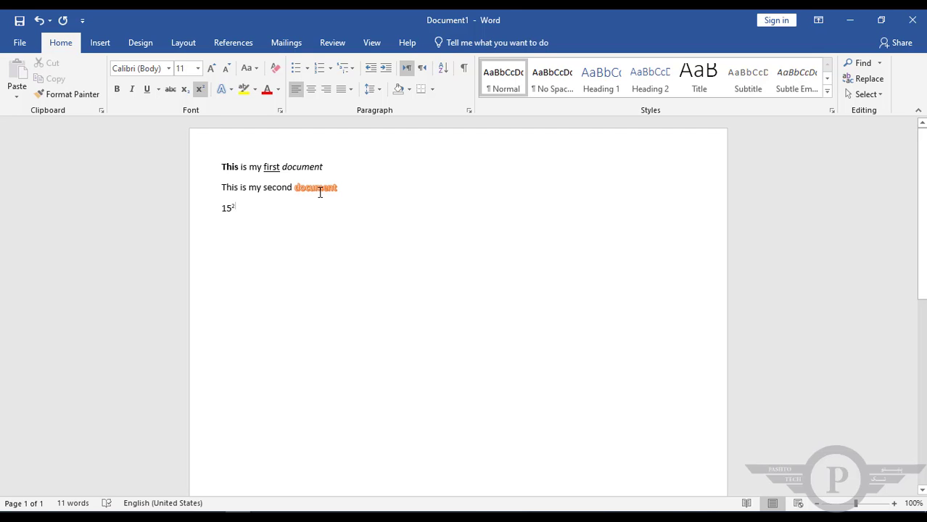
{"action": "left_click", "coordinate": [230, 88]}
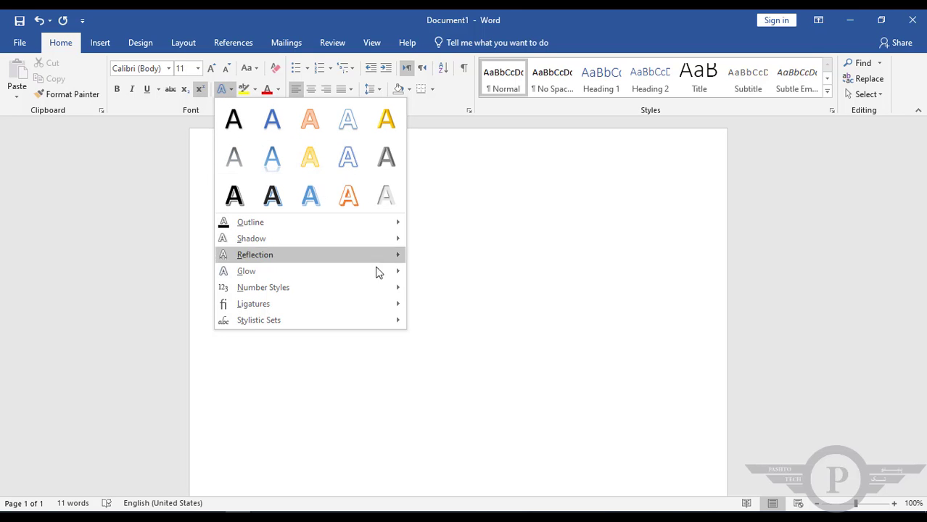
{"action": "left_click", "coordinate": [332, 201]}
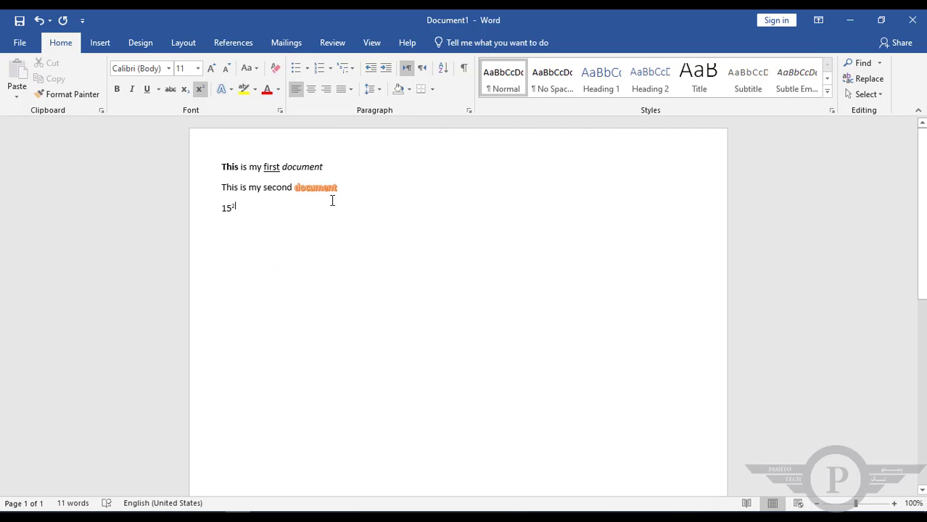
Highlight the word "second" in the second sentence in yellow
{"action": "double_click", "coordinate": [325, 189]}
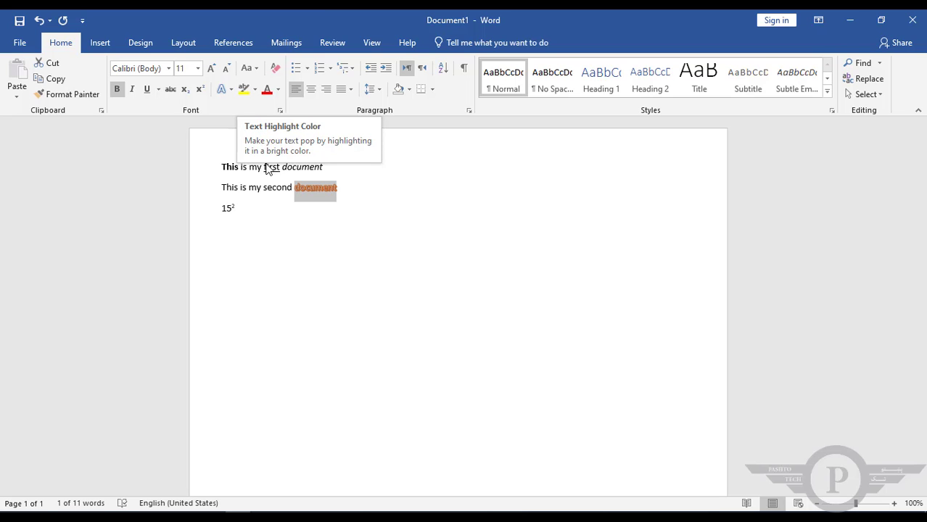
{"action": "double_click", "coordinate": [267, 187]}
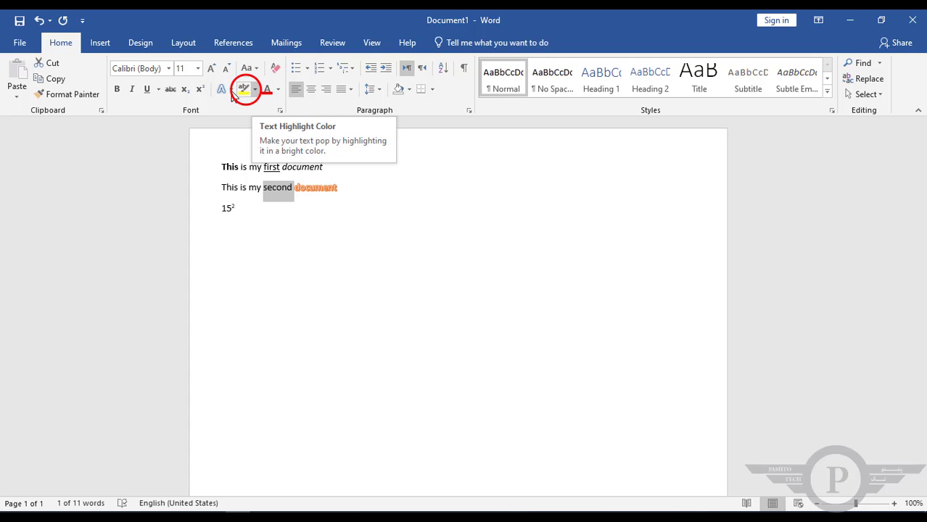
{"action": "left_click", "coordinate": [248, 95]}
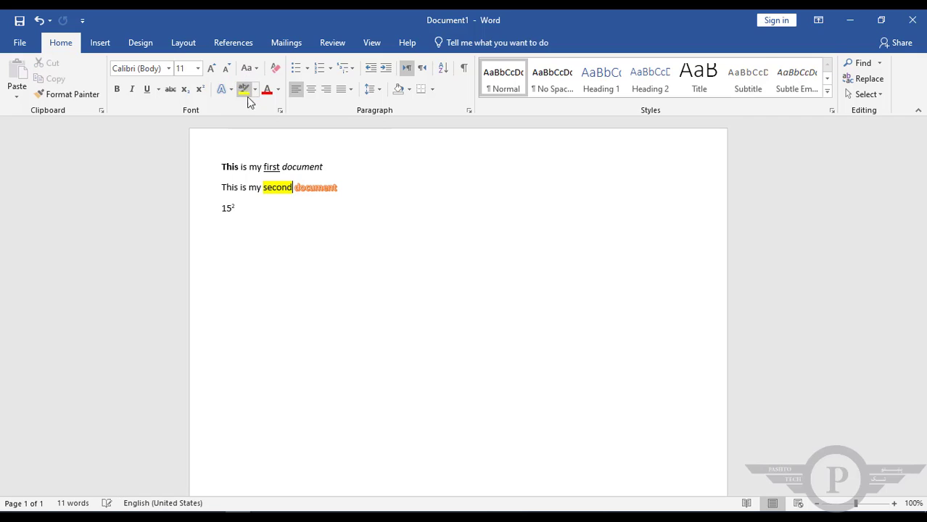
{"action": "left_click", "coordinate": [271, 230]}
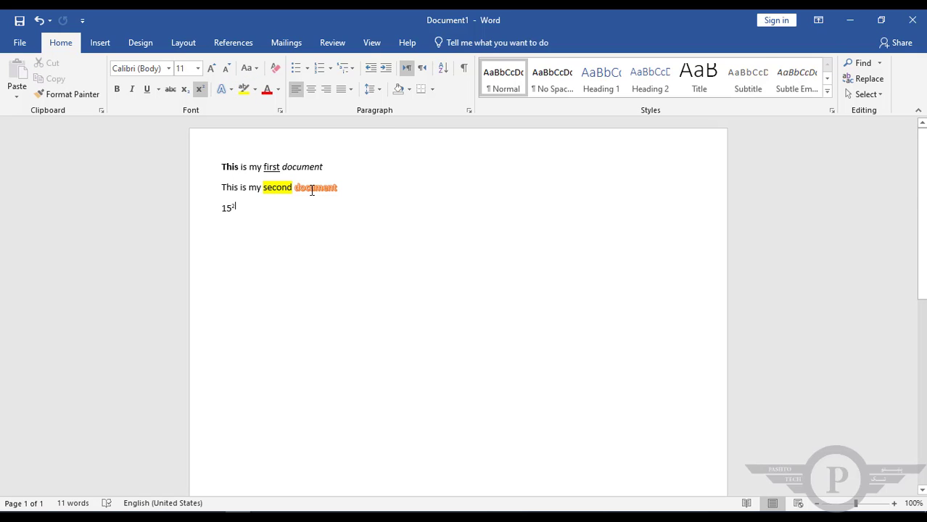
Review the font colours and apply the blue theme colour to the word "my" in the second sentence
{"action": "double_click", "coordinate": [255, 187]}
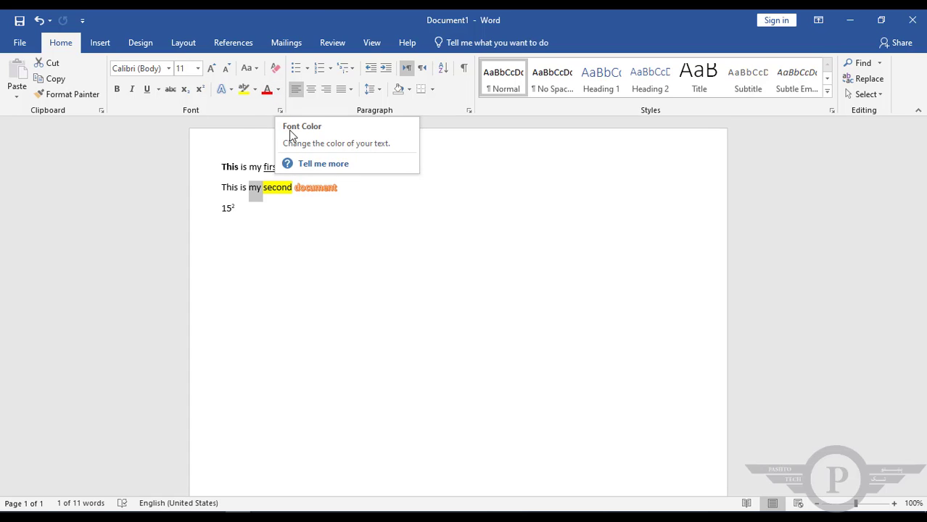
{"action": "left_click", "coordinate": [278, 92]}
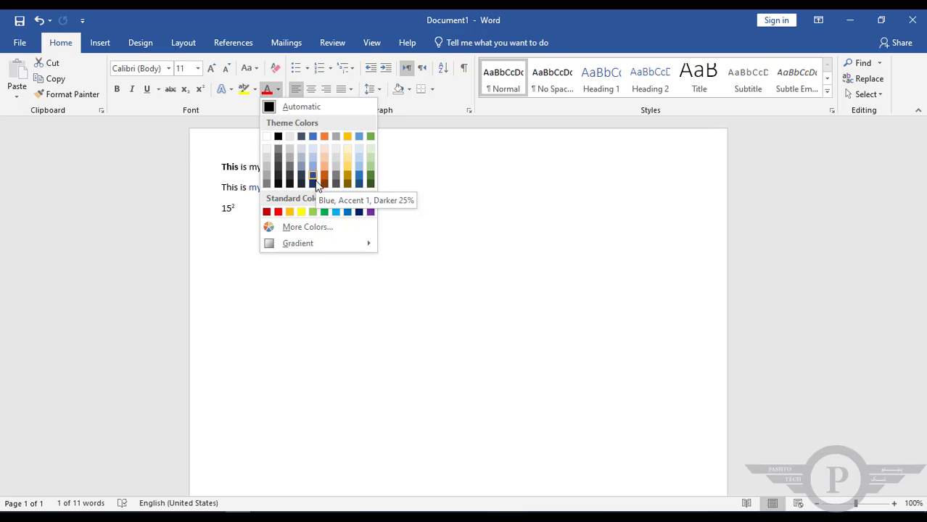
{"action": "mouse_move", "coordinate": [306, 240]}
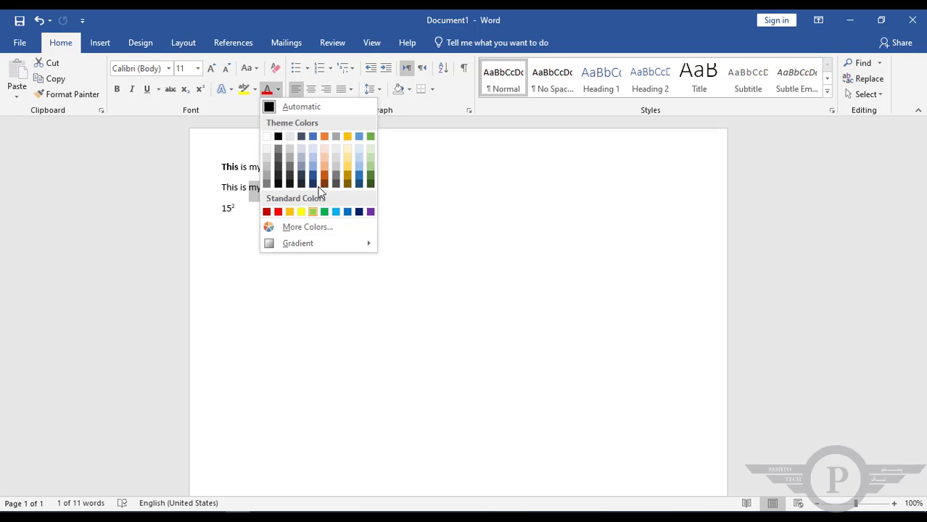
{"action": "left_click", "coordinate": [313, 137]}
{"action": "left_click", "coordinate": [275, 214]}
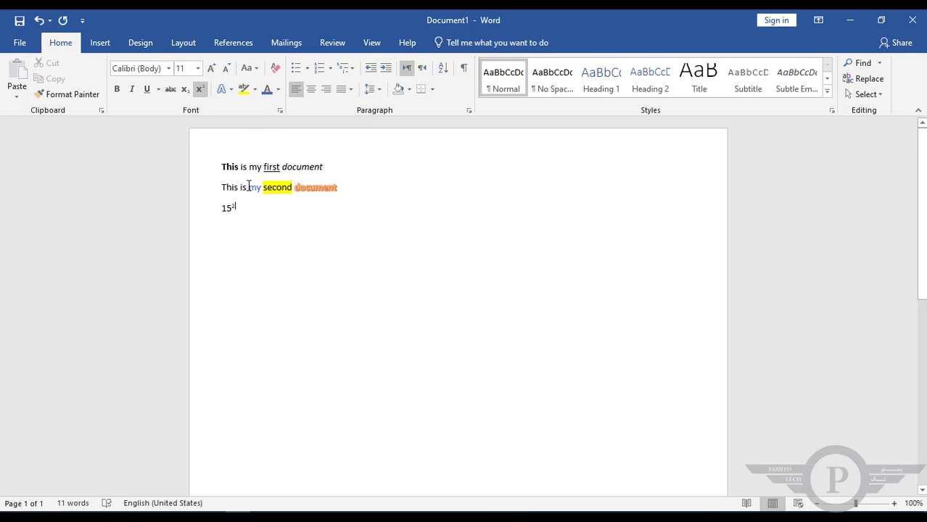
Clear all formatting from the whole second sentence
{"action": "double_click", "coordinate": [258, 188]}
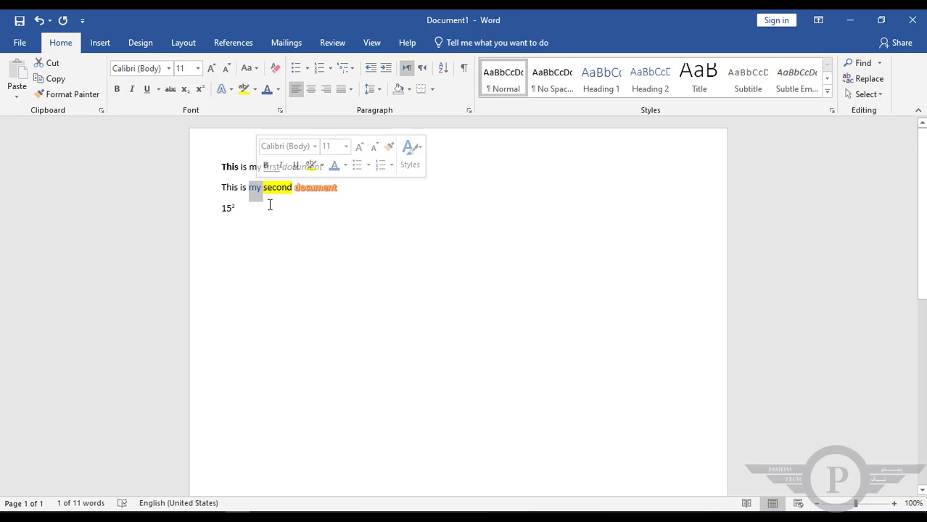
{"action": "left_click_drag", "start_coordinate": [342, 187], "coordinate": [223, 195]}
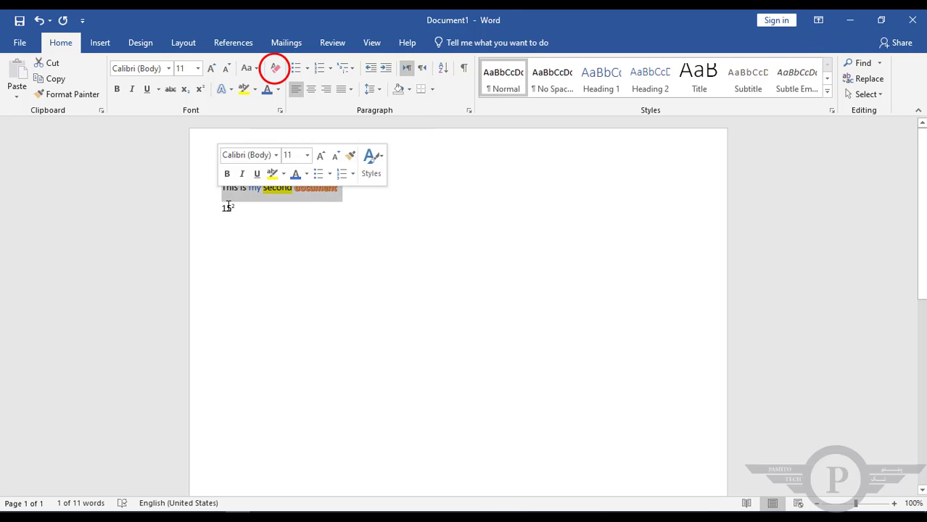
{"action": "left_click", "coordinate": [276, 70]}
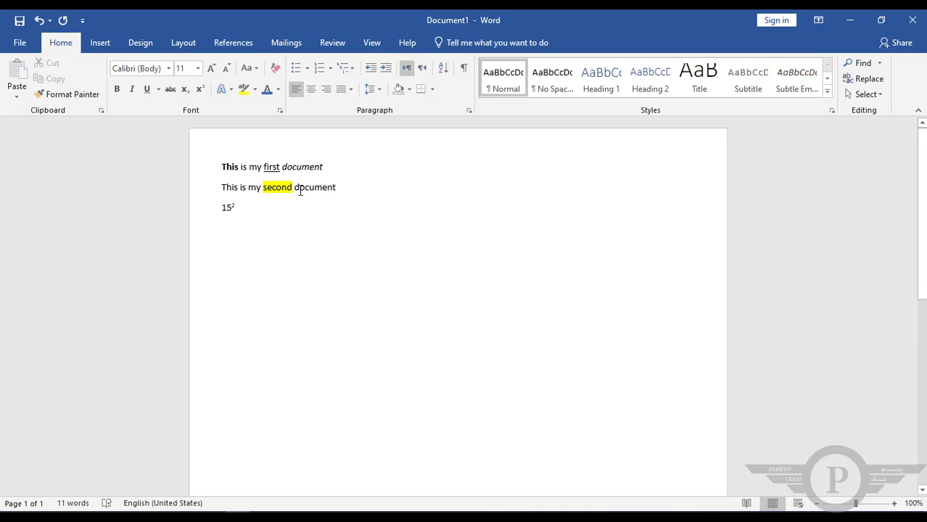
Try to remove the yellow highlight from "second" by clearing the second sentence's formatting again
{"action": "left_click", "coordinate": [277, 188]}
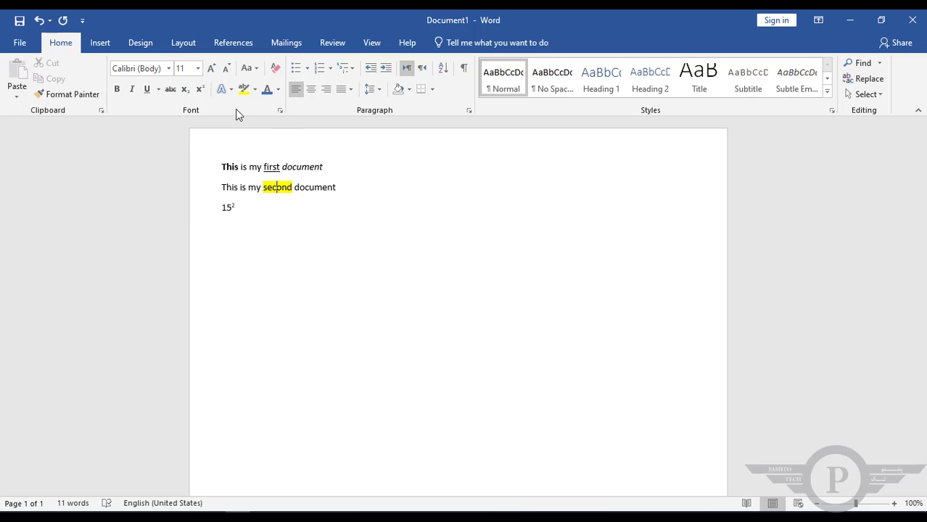
{"action": "left_click_drag", "start_coordinate": [339, 189], "coordinate": [222, 193]}
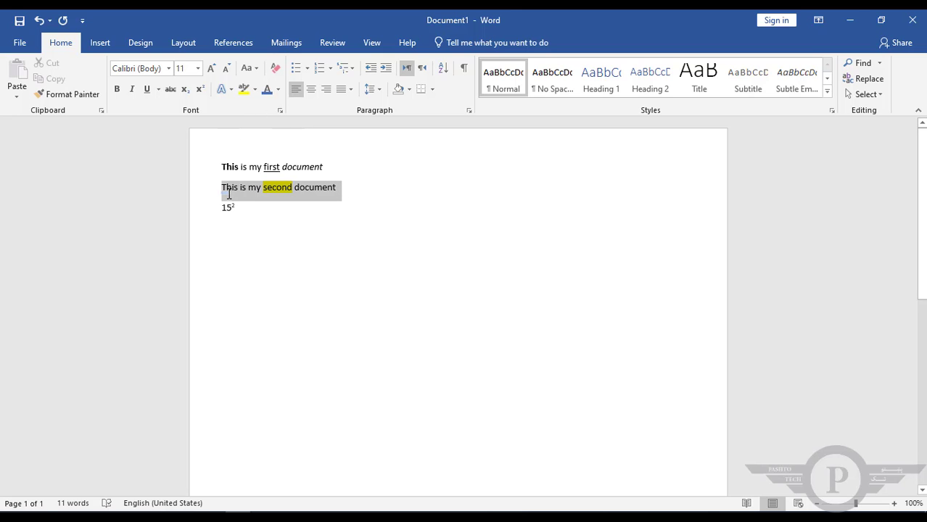
{"action": "left_click", "coordinate": [276, 73]}
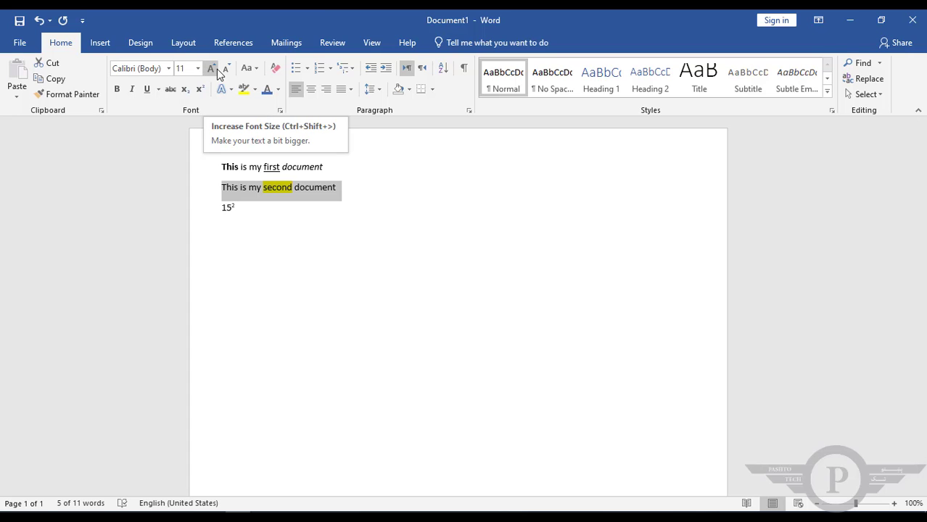
Increase the font size of the whole number on the third line stepwise to 36, and reduce it one step to 28
{"action": "left_click", "coordinate": [181, 68]}
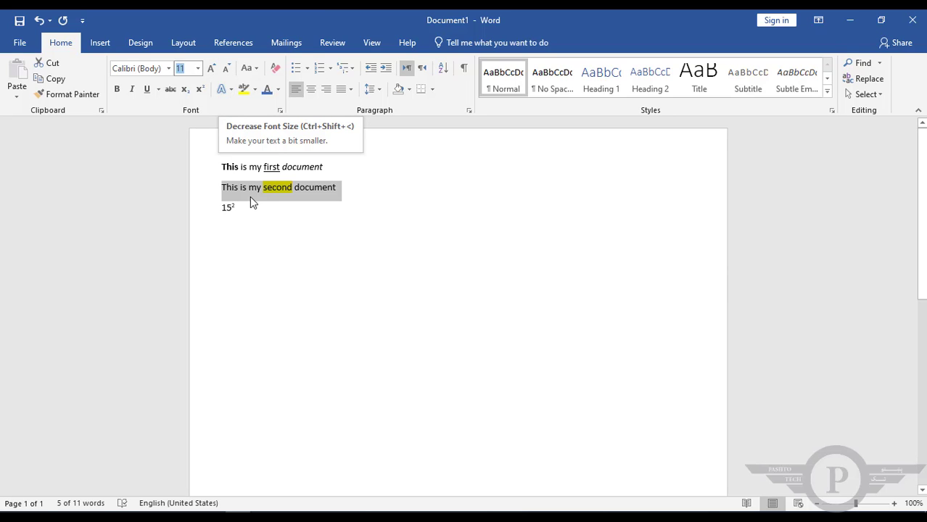
{"action": "left_click", "coordinate": [229, 205]}
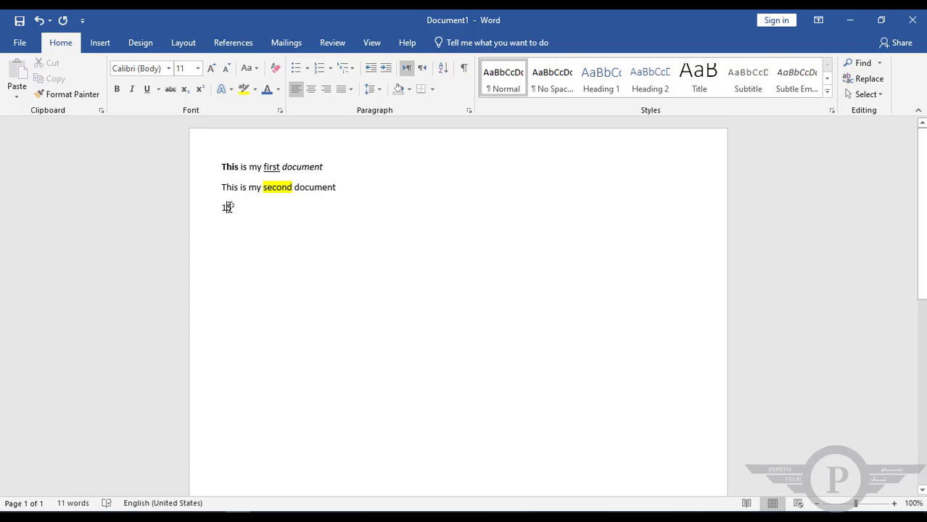
{"action": "double_click", "coordinate": [229, 207]}
{"action": "left_click", "coordinate": [235, 210]}
{"action": "double_click", "coordinate": [235, 210]}
{"action": "left_click", "coordinate": [182, 72]}
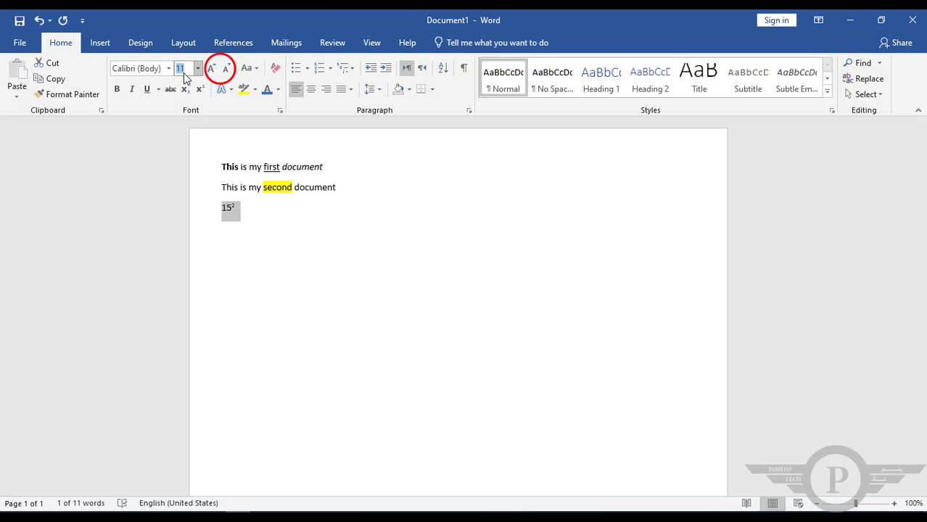
{"action": "left_click", "coordinate": [212, 70]}
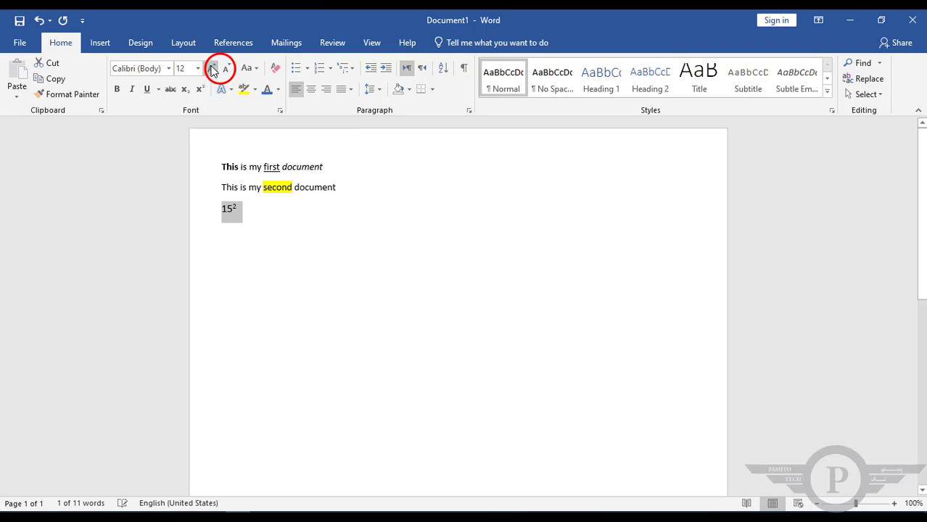
{"action": "left_click", "coordinate": [212, 69]}
{"action": "left_click", "coordinate": [211, 70]}
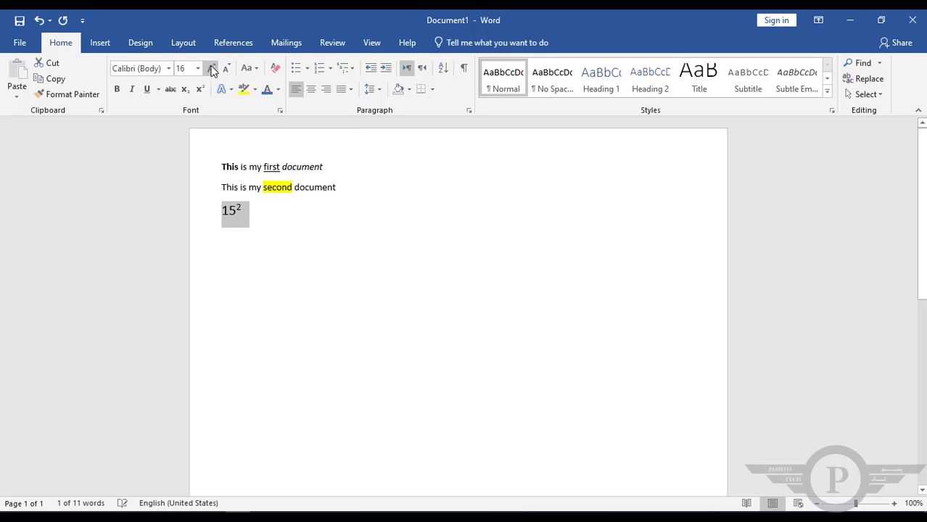
{"action": "left_click", "coordinate": [212, 69]}
{"action": "left_click", "coordinate": [212, 70]}
{"action": "left_click", "coordinate": [212, 69]}
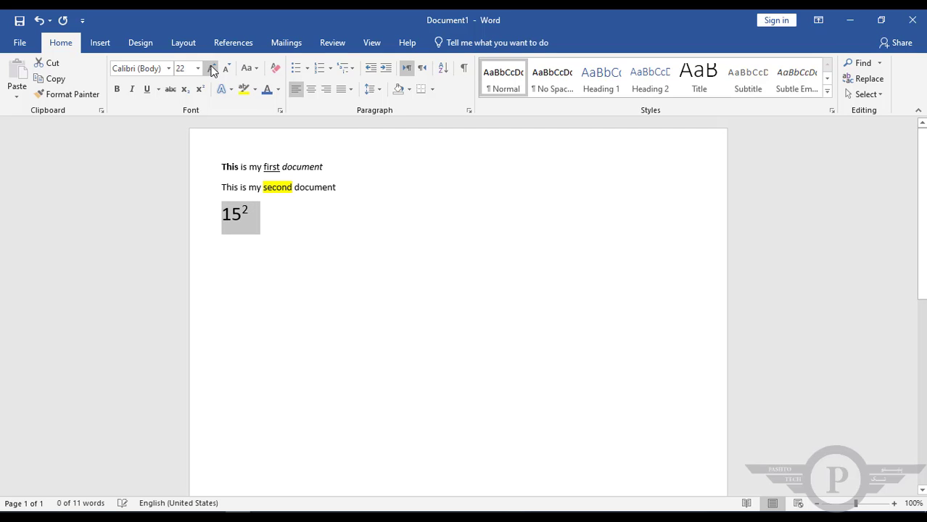
{"action": "left_click", "coordinate": [212, 70]}
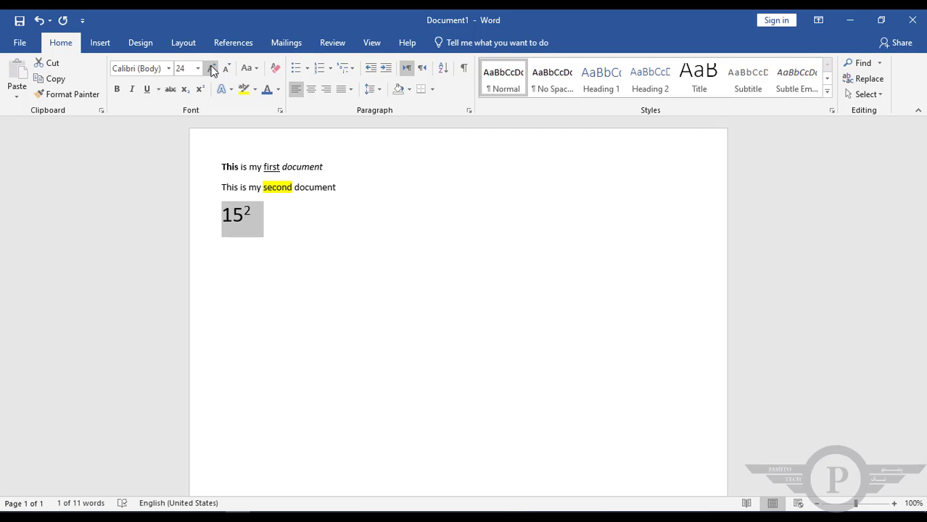
{"action": "left_click", "coordinate": [212, 70]}
{"action": "left_click", "coordinate": [211, 70]}
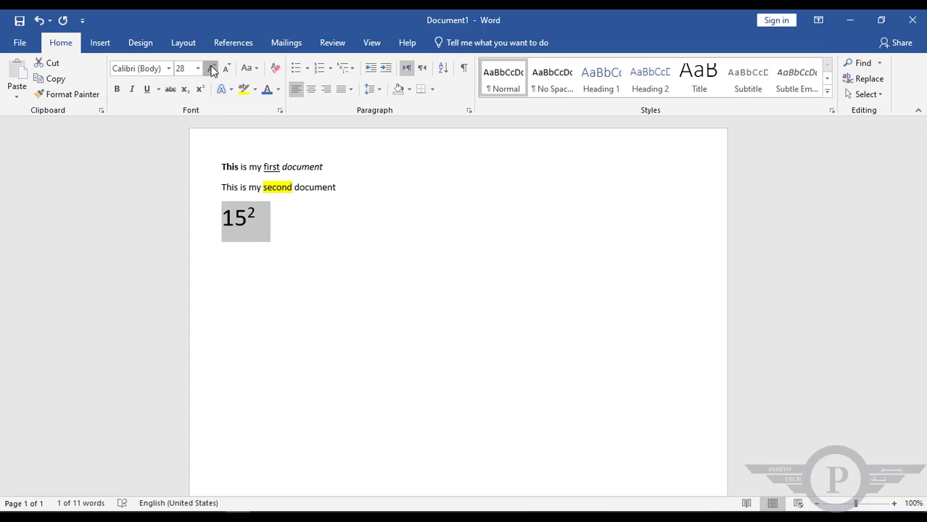
{"action": "left_click", "coordinate": [212, 70]}
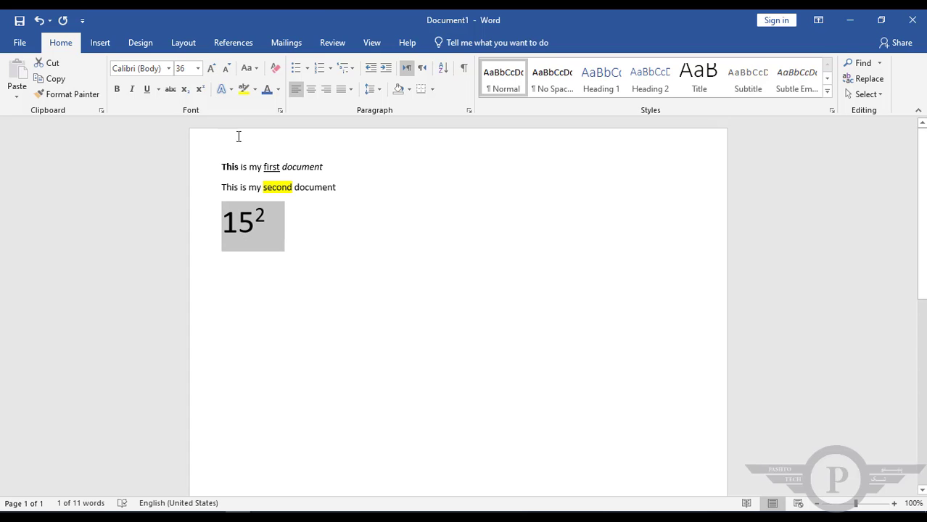
{"action": "left_click", "coordinate": [228, 68]}
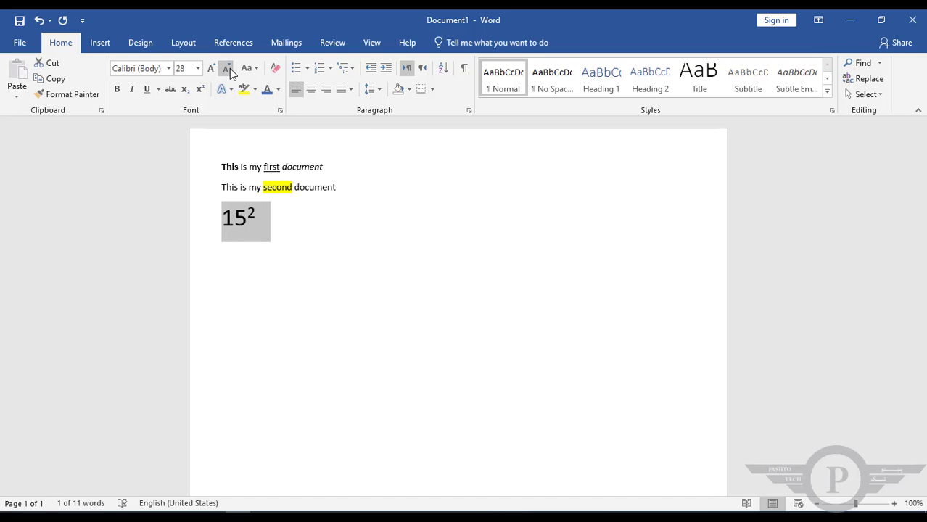
Reduce the font size of the number on the third line stepwise to 22, and set it to the preset size 72
{"action": "left_click", "coordinate": [228, 68]}
{"action": "left_click", "coordinate": [230, 69]}
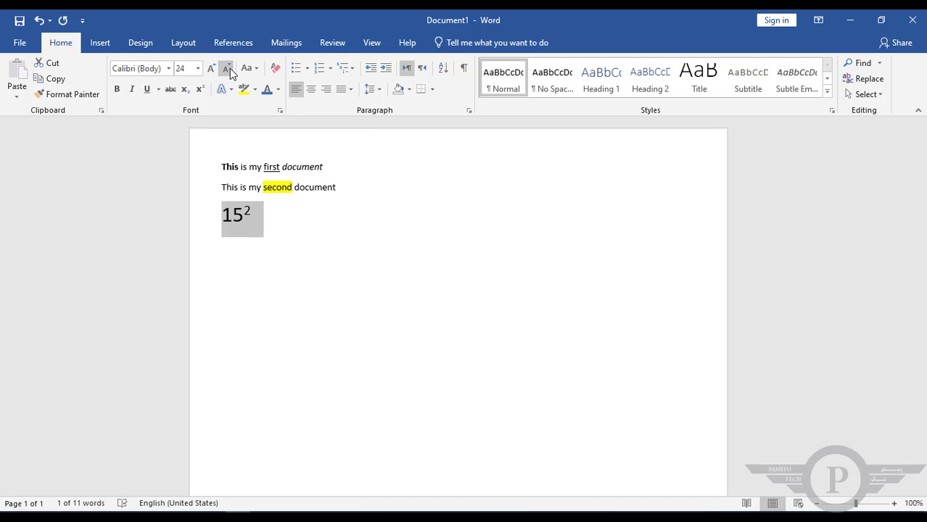
{"action": "left_click", "coordinate": [230, 68]}
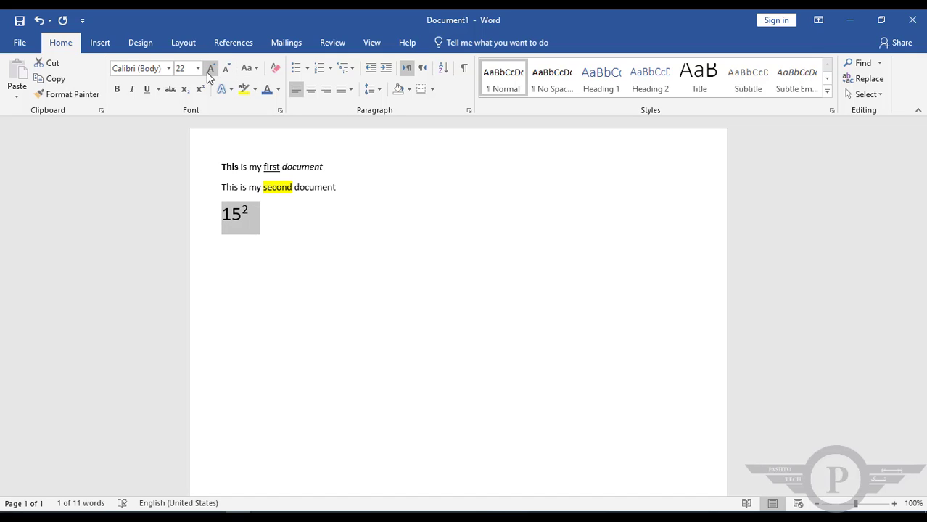
{"action": "left_click", "coordinate": [197, 68]}
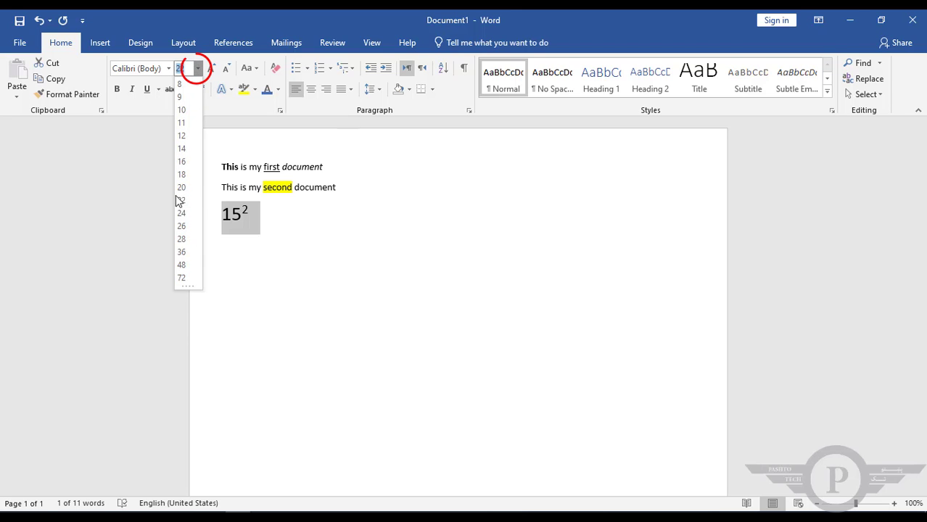
{"action": "left_click", "coordinate": [181, 280]}
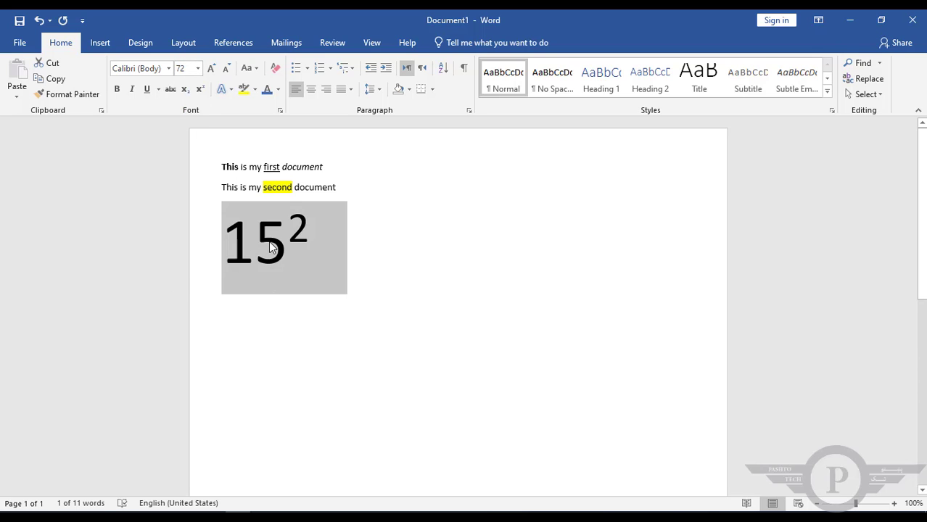
Increase the font size of the number on the third line stepwise to 100
{"action": "left_click", "coordinate": [211, 69]}
{"action": "left_click", "coordinate": [212, 68]}
{"action": "left_click", "coordinate": [212, 69]}
{"action": "left_click", "coordinate": [211, 69]}
{"action": "left_click", "coordinate": [211, 69]}
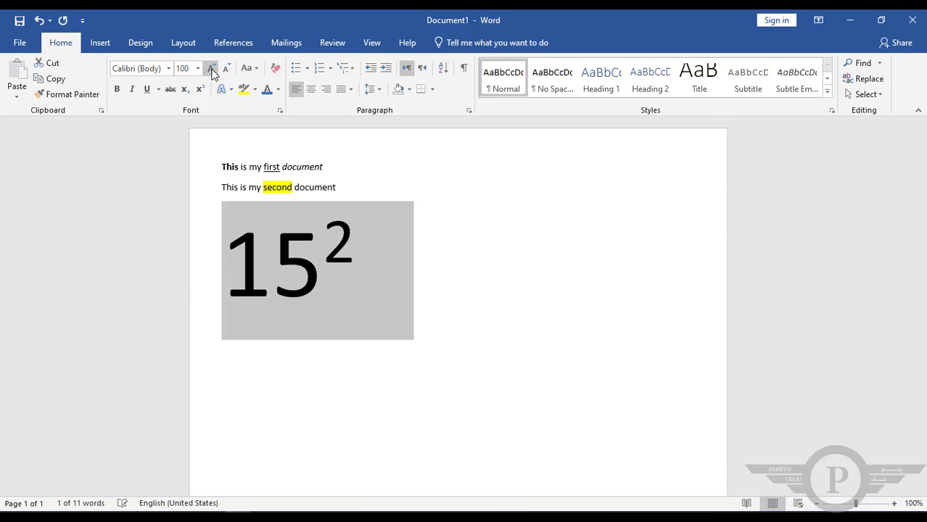
Reduce the font size of the number on the third line stepwise to 48
{"action": "left_click", "coordinate": [226, 69]}
{"action": "left_click", "coordinate": [225, 69]}
{"action": "left_click", "coordinate": [226, 69]}
{"action": "left_click", "coordinate": [225, 69]}
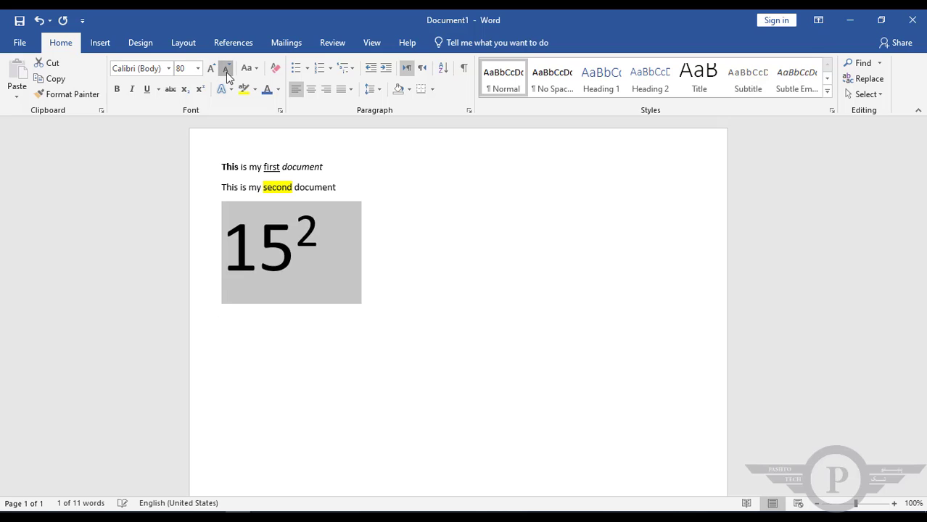
{"action": "left_click", "coordinate": [226, 69]}
{"action": "left_click", "coordinate": [226, 69]}
{"action": "left_click", "coordinate": [191, 69]}
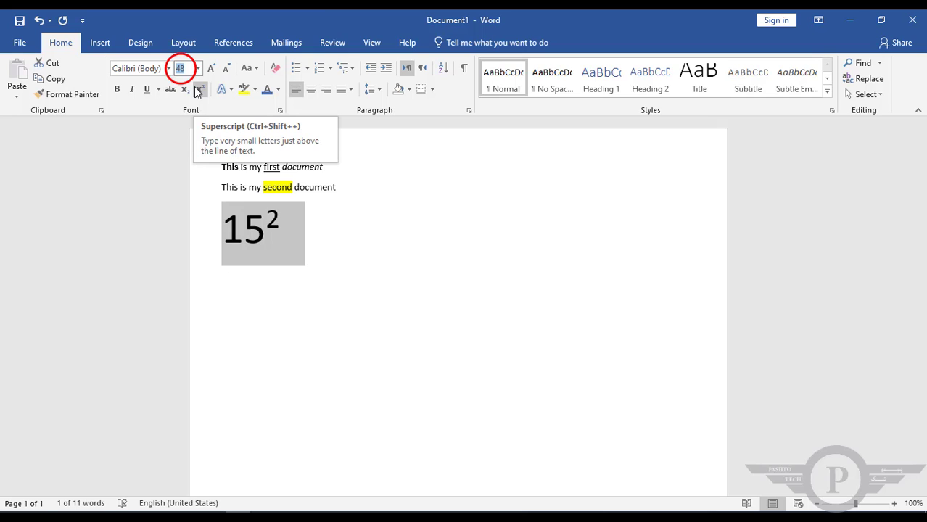
Alternate the third line's font size between 72 and 48 by growing and shrinking it one step twice
{"action": "left_click", "coordinate": [211, 69]}
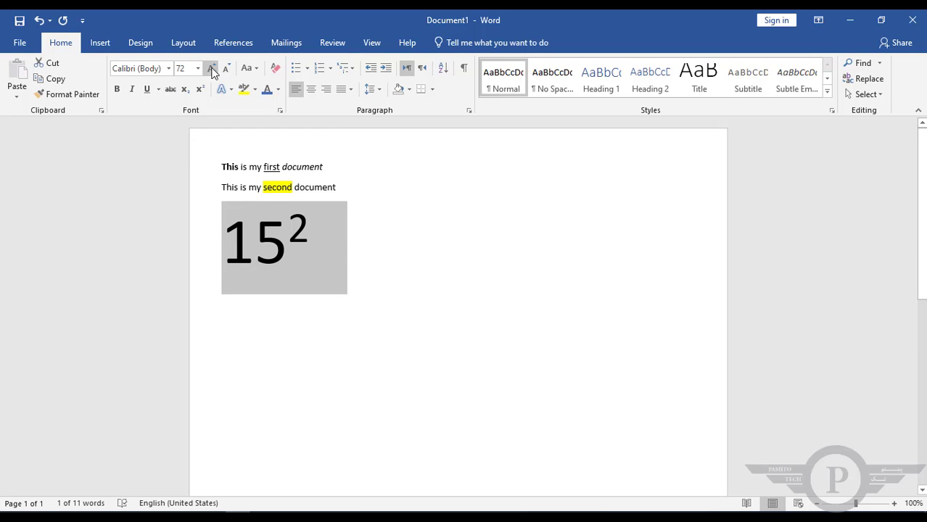
{"action": "left_click", "coordinate": [225, 68]}
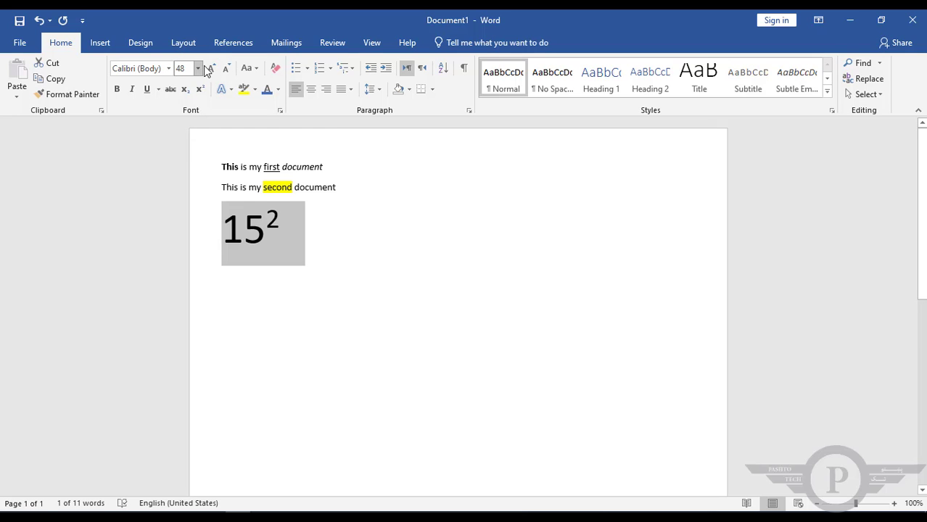
{"action": "left_click", "coordinate": [210, 70]}
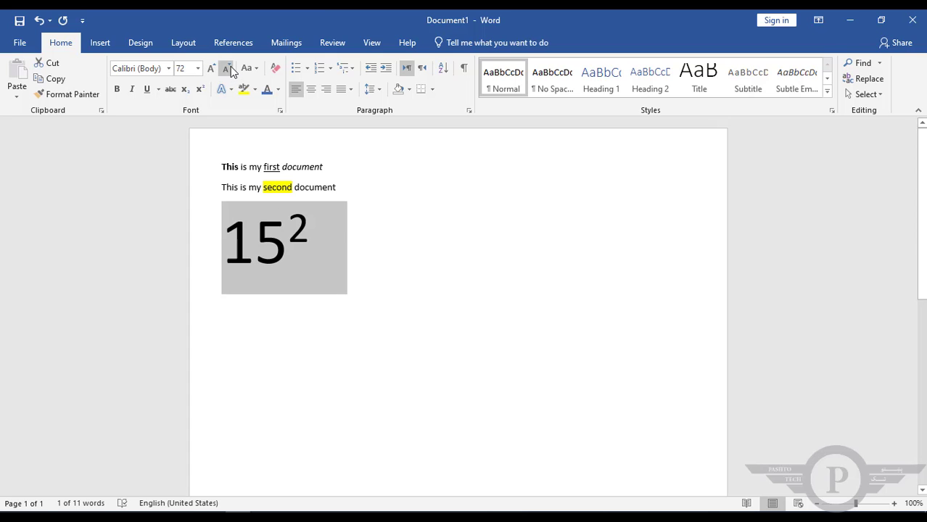
{"action": "left_click", "coordinate": [226, 69]}
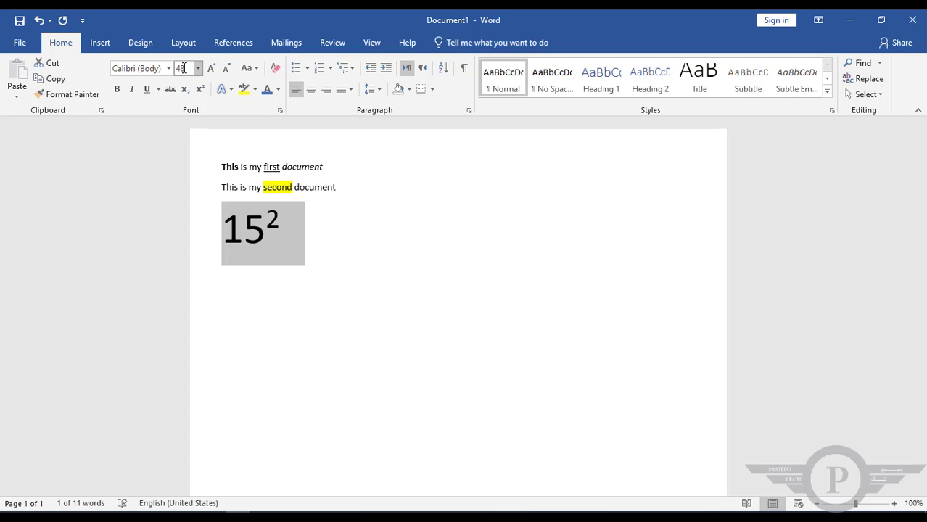
Set a custom font size of 60 for the number on the third line and deselect it
{"action": "left_click", "coordinate": [180, 69]}
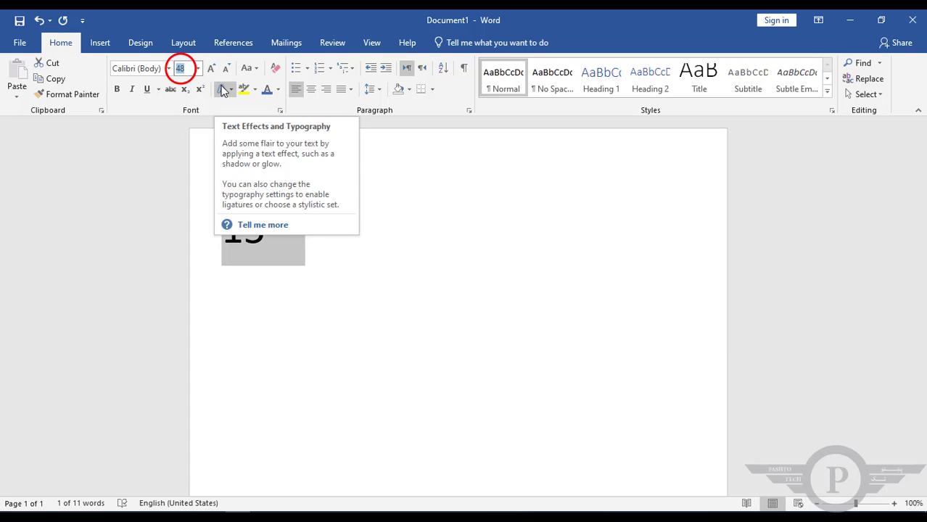
{"action": "type", "text": "60"}
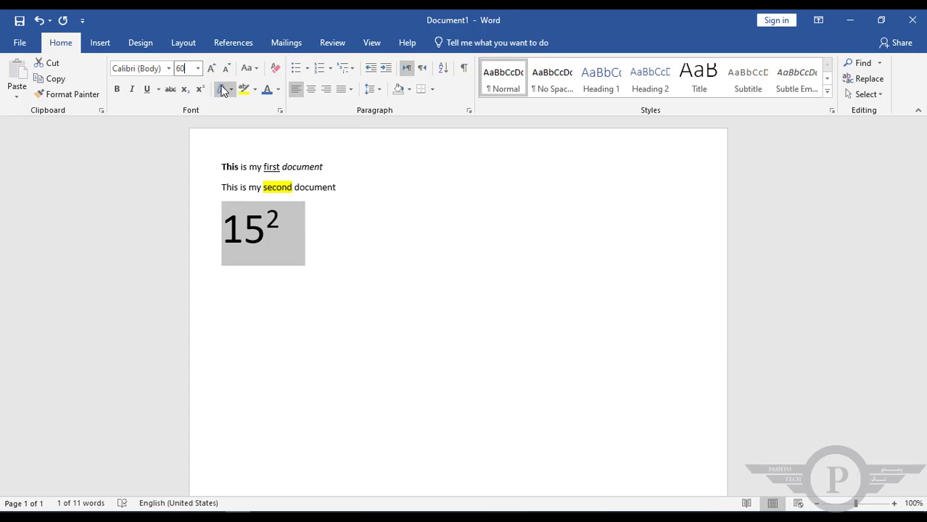
{"action": "key", "text": "Return"}
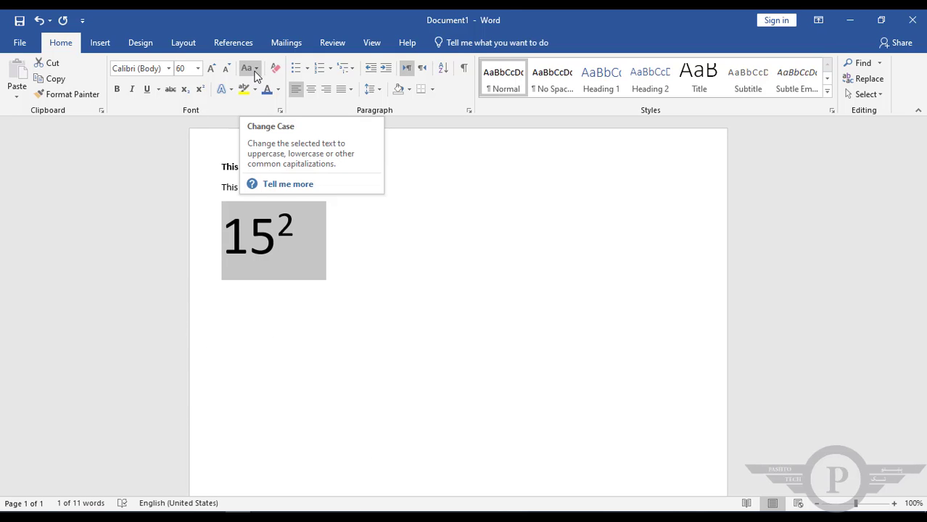
{"action": "left_click", "coordinate": [444, 286]}
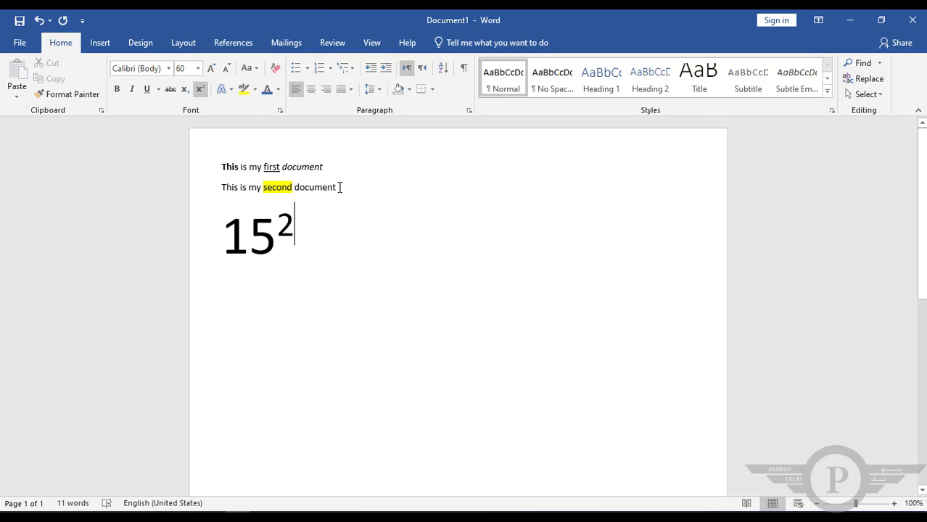
Apply Sentence case to the whole second sentence, and change it to lowercase
{"action": "left_click_drag", "start_coordinate": [338, 187], "coordinate": [233, 196]}
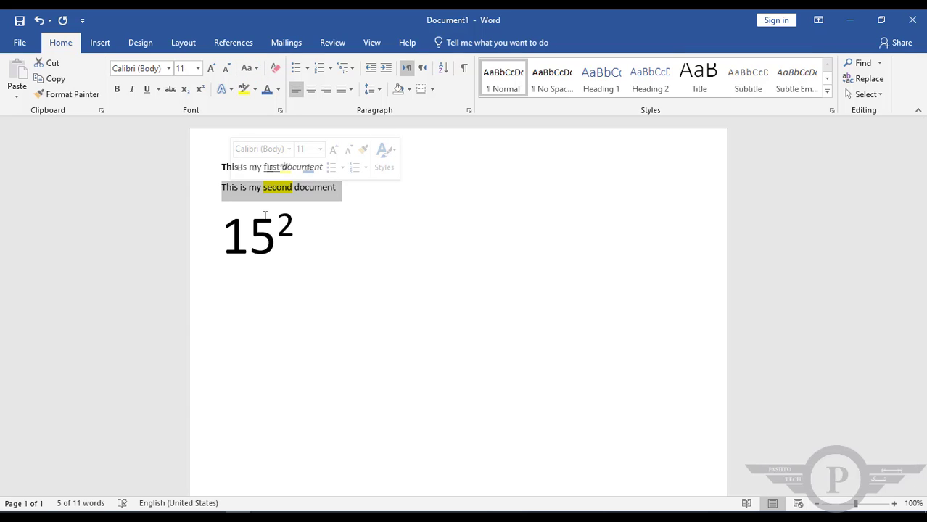
{"action": "left_click", "coordinate": [259, 70]}
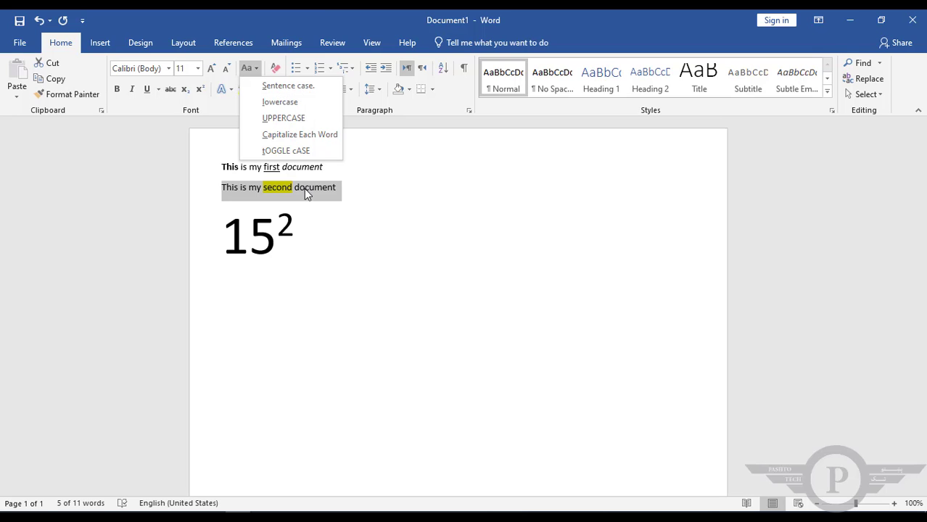
{"action": "left_click", "coordinate": [274, 85]}
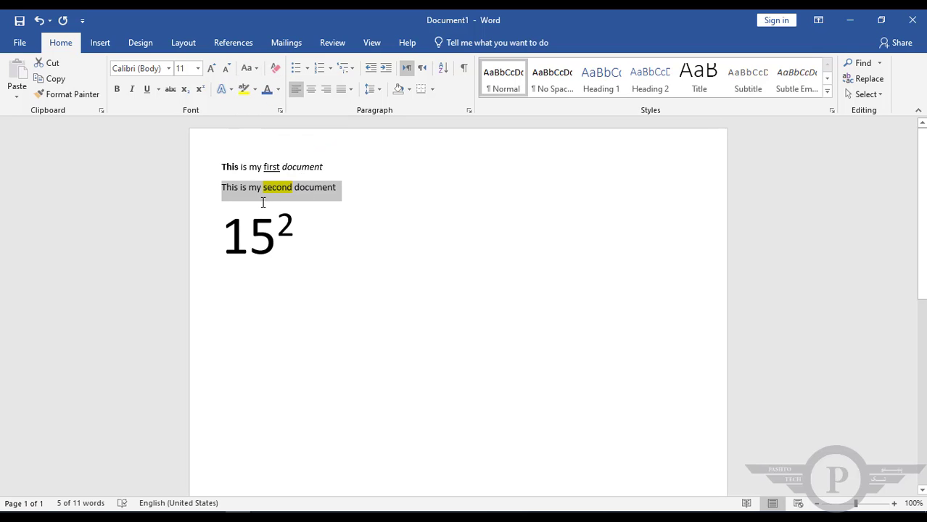
{"action": "left_click", "coordinate": [257, 69]}
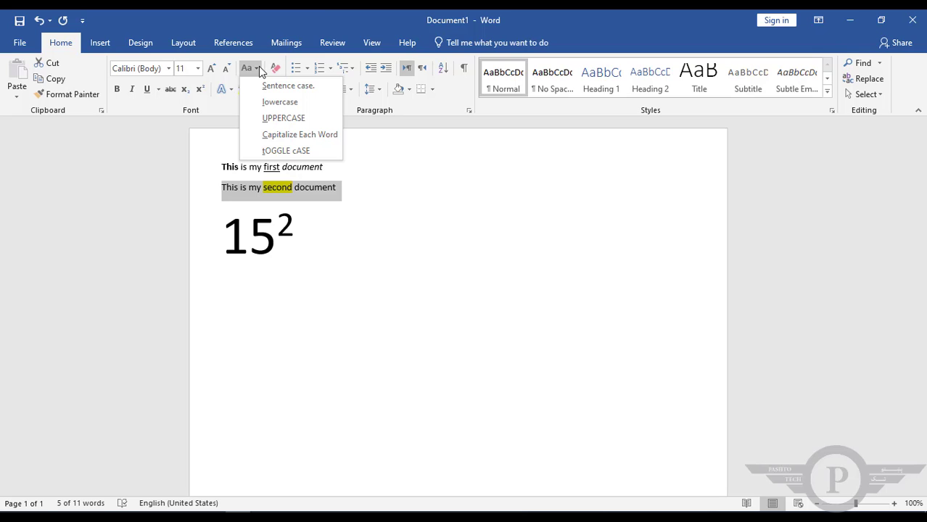
{"action": "left_click", "coordinate": [271, 103]}
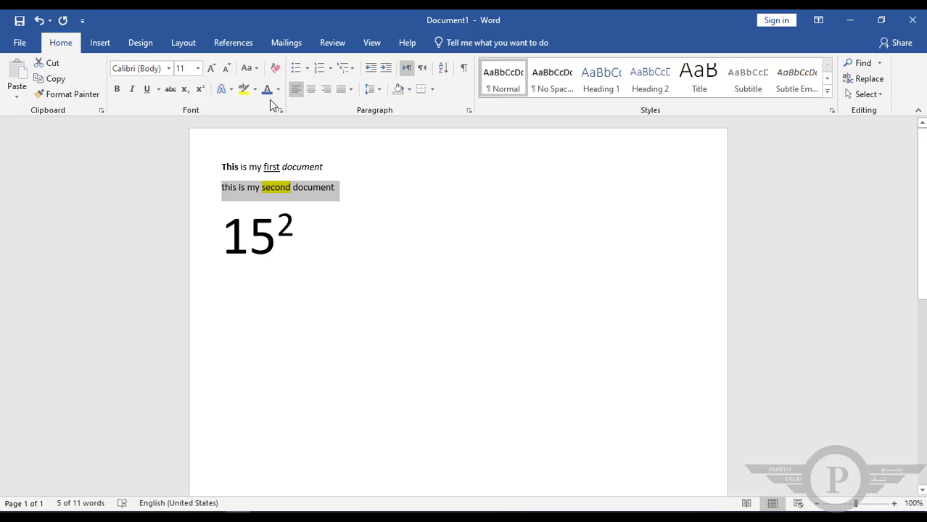
Change the second sentence to UPPERCASE, and switch it to Capitalize Each Word
{"action": "left_click", "coordinate": [248, 69]}
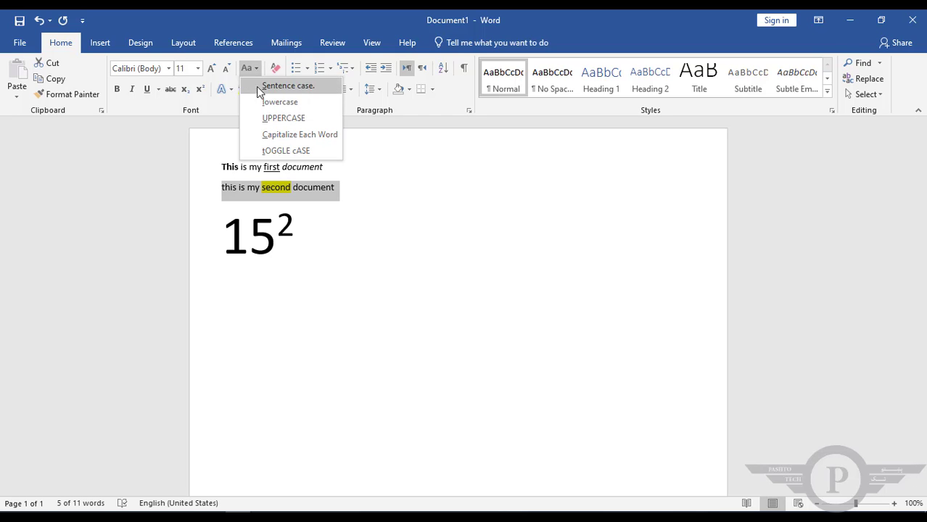
{"action": "left_click", "coordinate": [264, 118]}
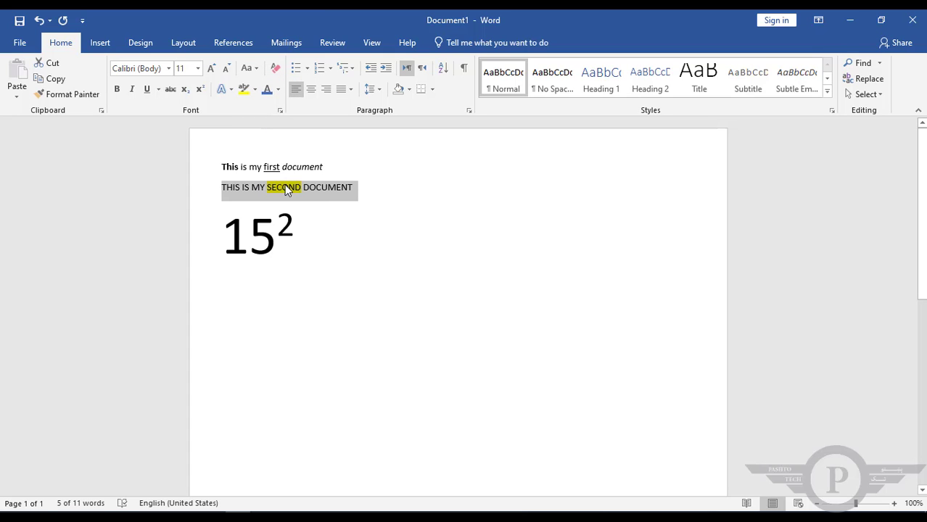
{"action": "left_click", "coordinate": [254, 68]}
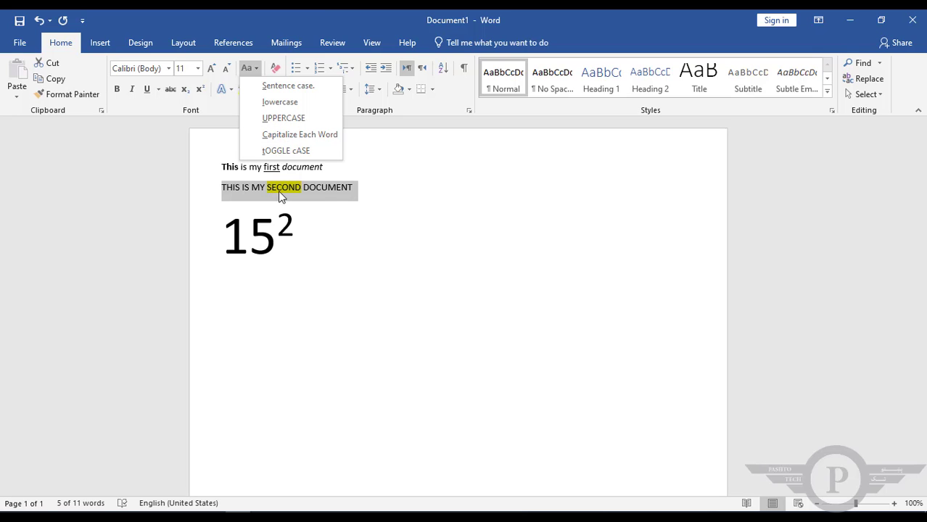
{"action": "left_click", "coordinate": [294, 134]}
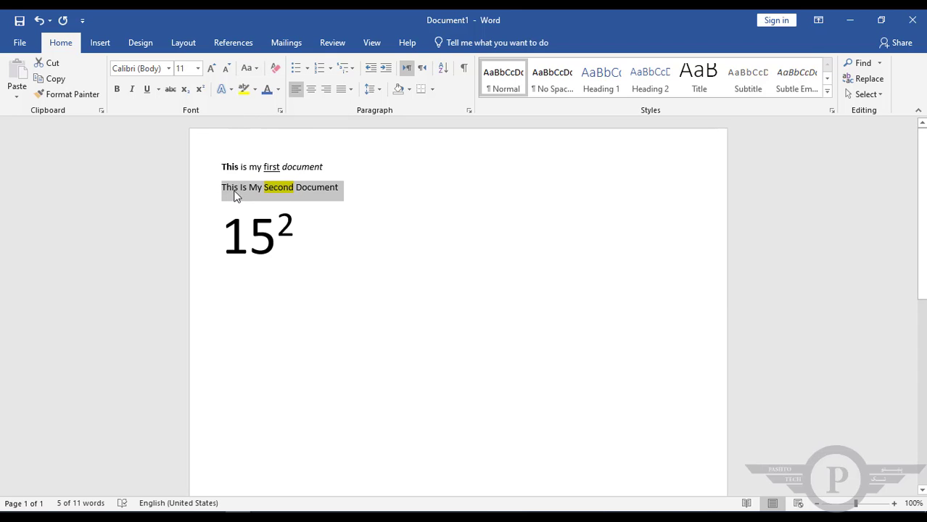
Increase the font size of the second sentence stepwise to 28
{"action": "left_click", "coordinate": [211, 68]}
{"action": "left_click", "coordinate": [211, 68]}
{"action": "left_click", "coordinate": [211, 68]}
{"action": "left_click", "coordinate": [211, 68]}
{"action": "left_click", "coordinate": [211, 68]}
{"action": "left_click", "coordinate": [211, 68]}
{"action": "left_click", "coordinate": [215, 69]}
{"action": "left_click", "coordinate": [216, 69]}
{"action": "left_click", "coordinate": [215, 69]}
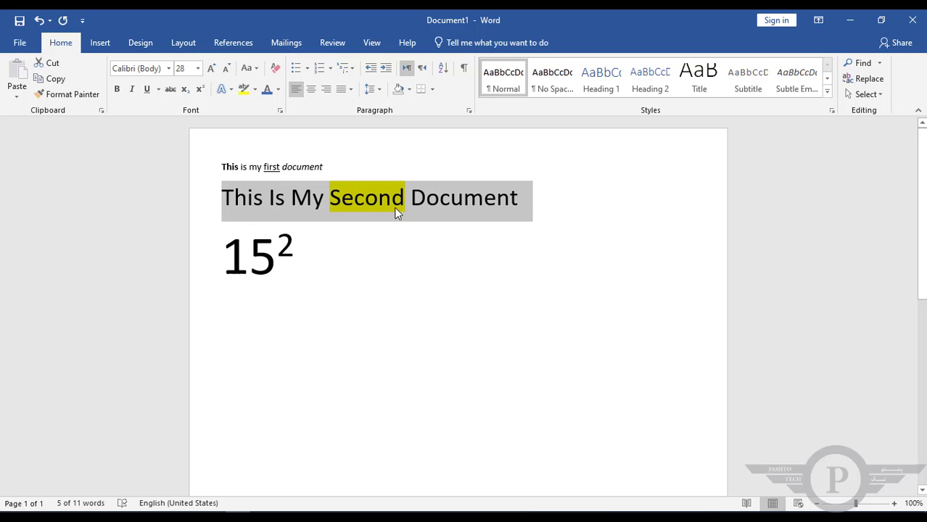
Reapply Capitalize Each Word to the second sentence, and change it to tOGGLE cASE
{"action": "left_click", "coordinate": [254, 69]}
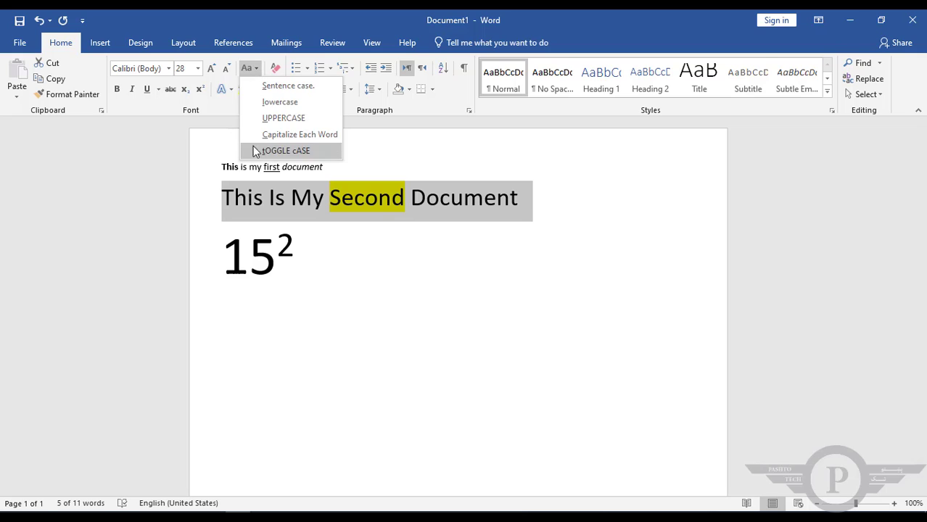
{"action": "left_click", "coordinate": [281, 135]}
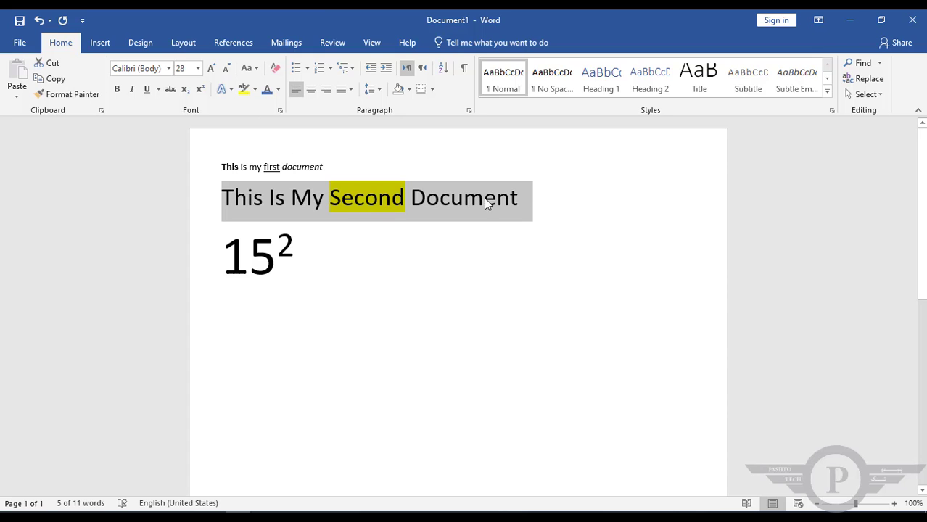
{"action": "left_click", "coordinate": [257, 67]}
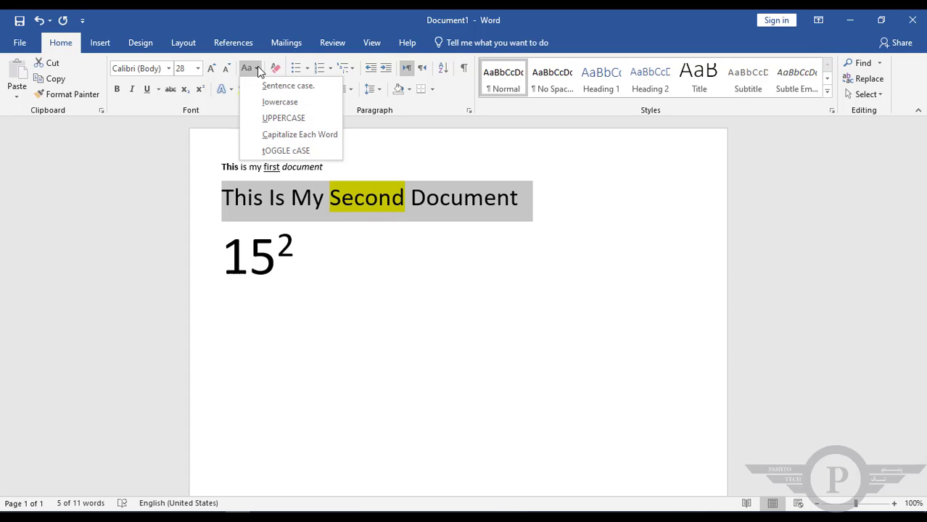
{"action": "left_click", "coordinate": [275, 152]}
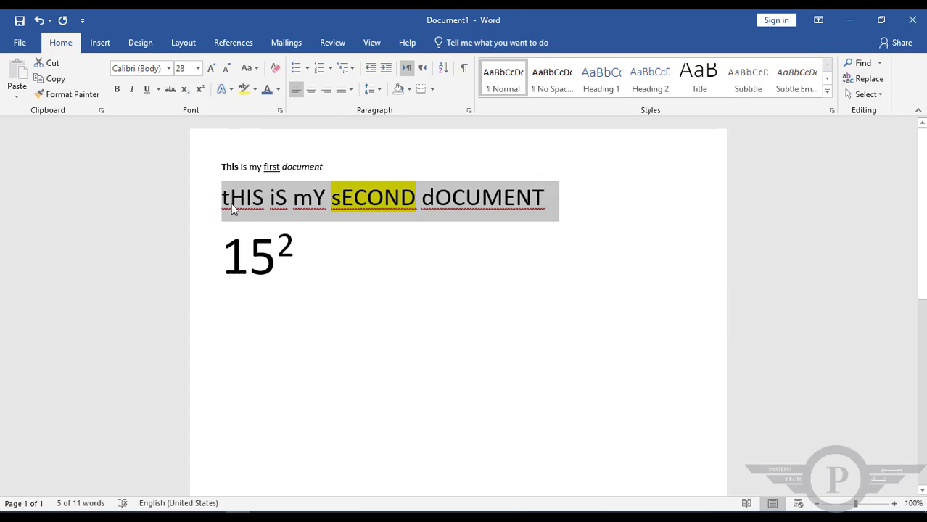
Change only the word "iS" in the second sentence to lowercase
{"action": "left_click_drag", "start_coordinate": [221, 213], "coordinate": [270, 203]}
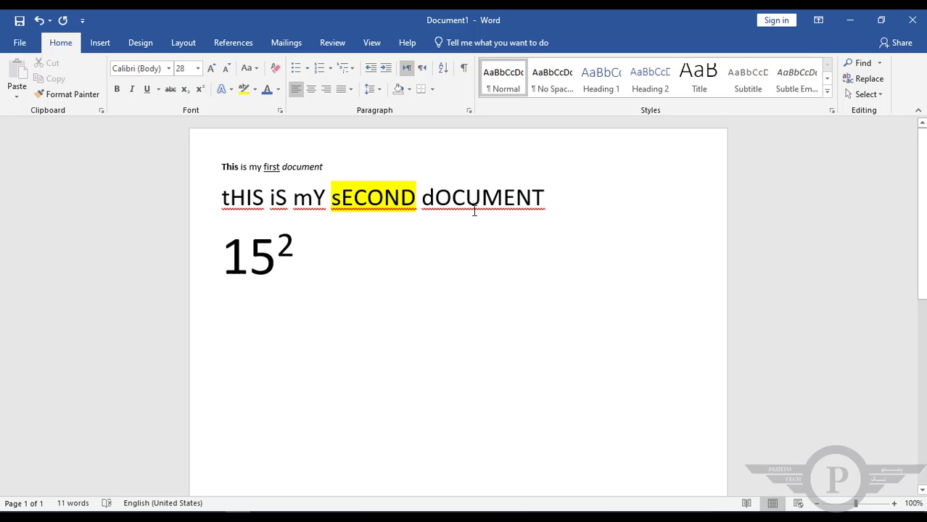
{"action": "left_click", "coordinate": [254, 70]}
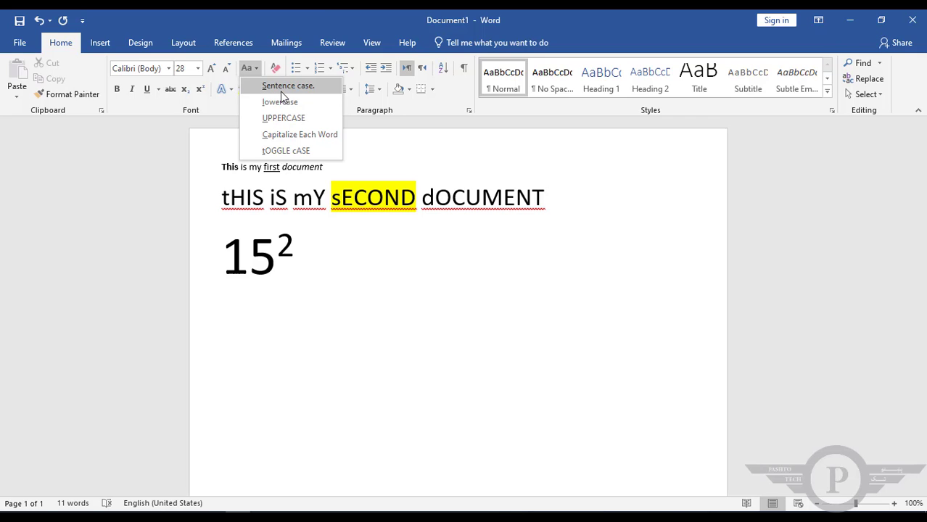
{"action": "left_click", "coordinate": [281, 100]}
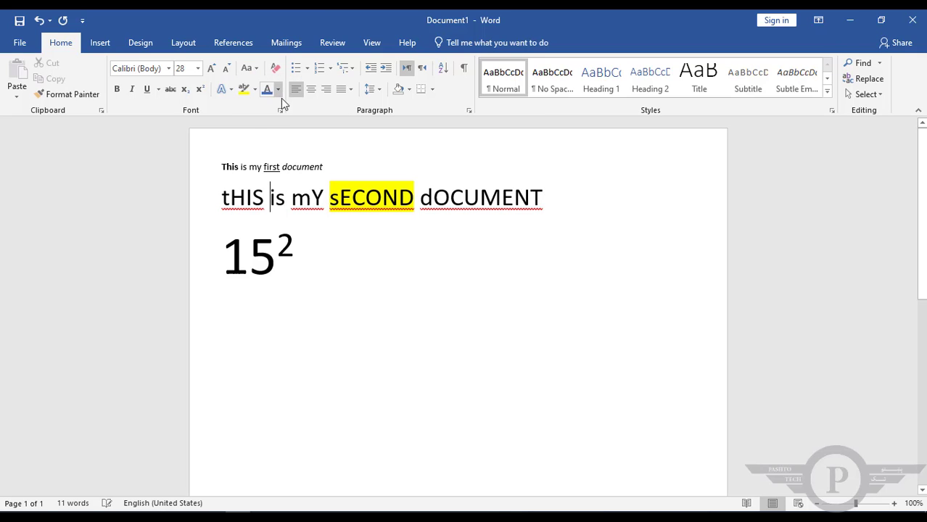
Select the whole second sentence and change it to Sentence case
{"action": "triple_click", "coordinate": [299, 200]}
{"action": "left_click", "coordinate": [549, 199]}
{"action": "left_click_drag", "start_coordinate": [549, 199], "coordinate": [222, 206]}
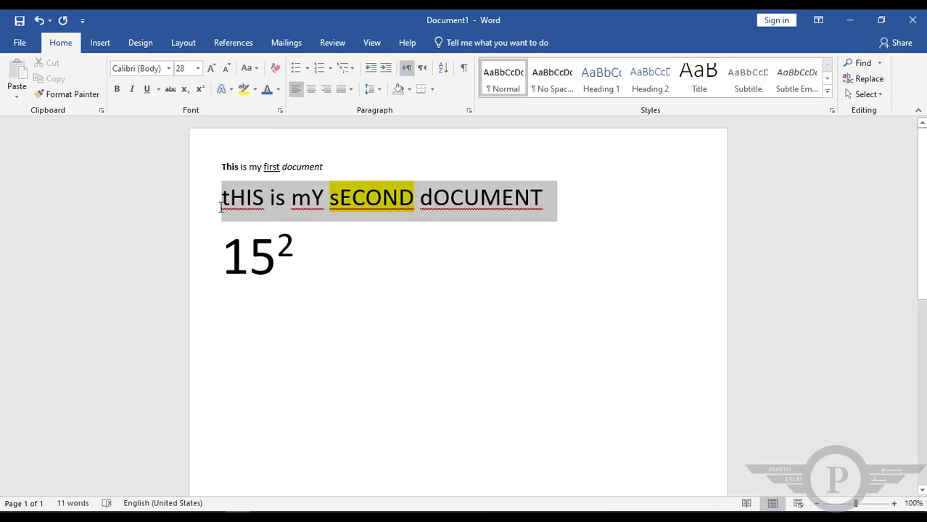
{"action": "left_click", "coordinate": [257, 71]}
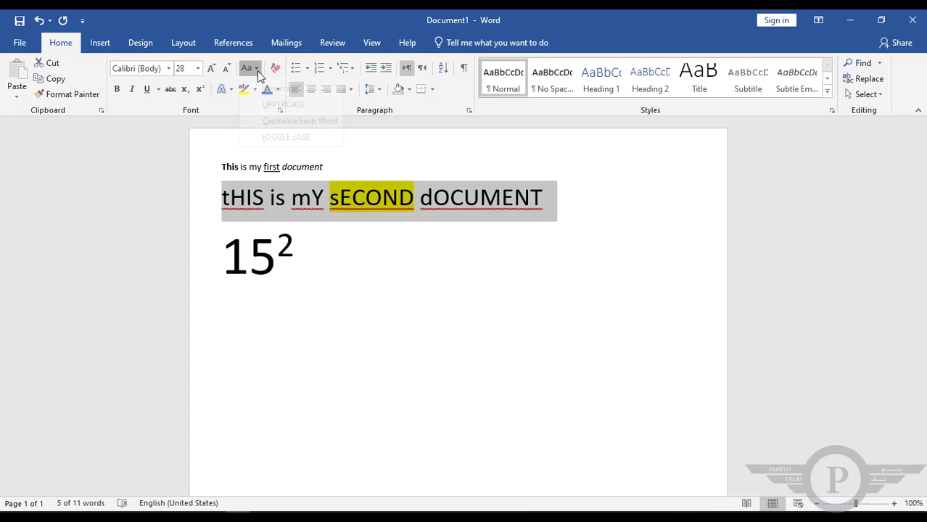
{"action": "left_click", "coordinate": [283, 85]}
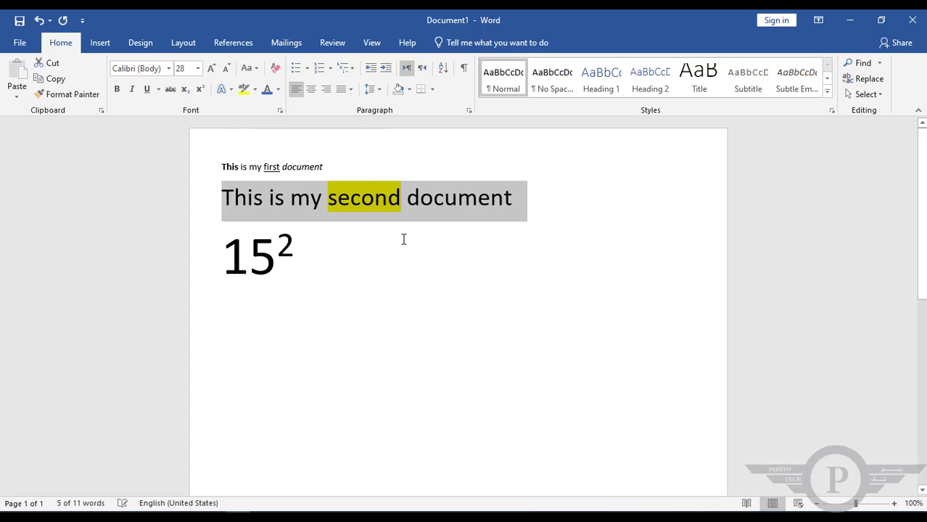